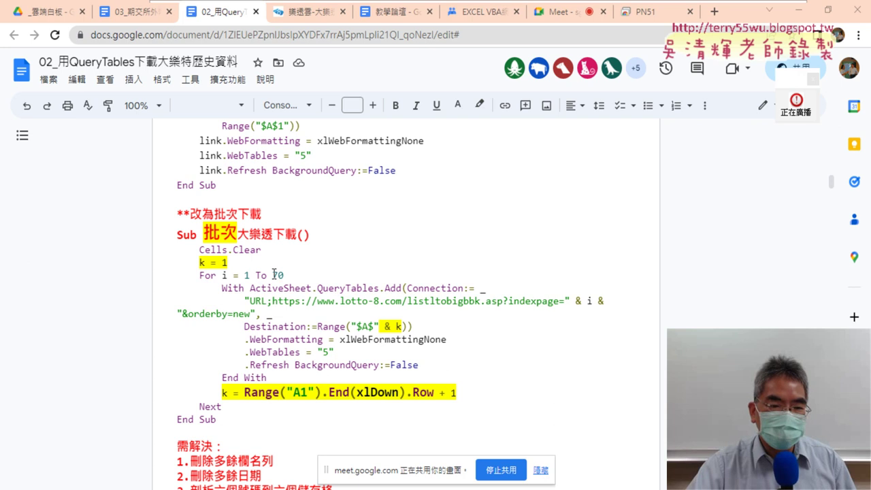
- Highlight each macro in the notes: batch download, 刪除不要的列, 資料剖析, and the master 大樂透下載
mouse_move(178, 234)
mouse_down()
mouse_move(293, 347)
mouse_move(288, 423)
mouse_up()
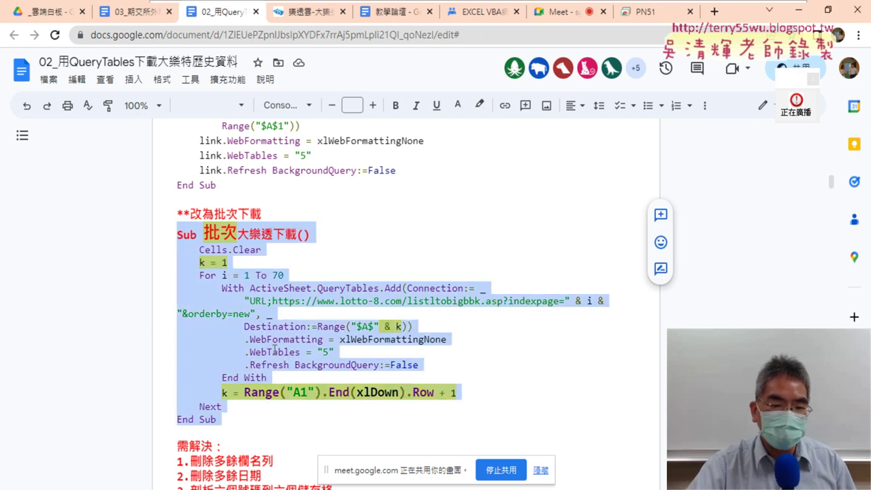
scroll(274, 350, down, 1)
scroll(274, 350, down, 3)
drag(176, 266, 264, 358)
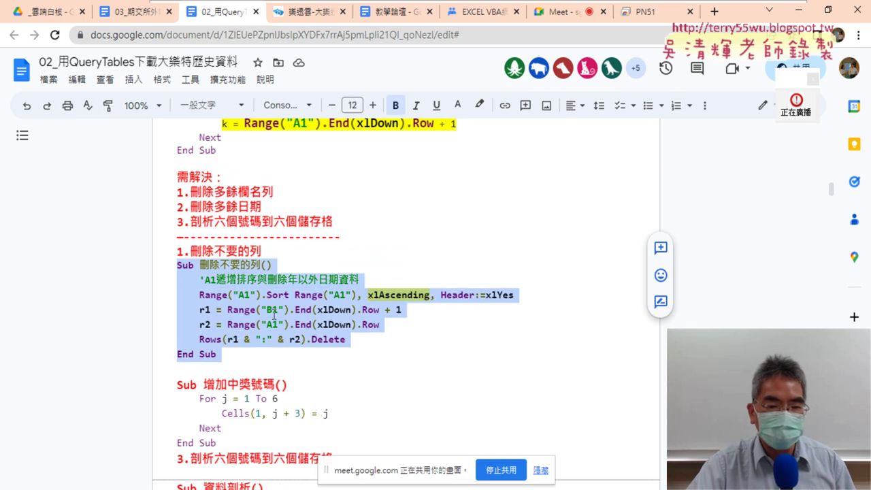
scroll(442, 340, down, 2)
drag(218, 309, 179, 250)
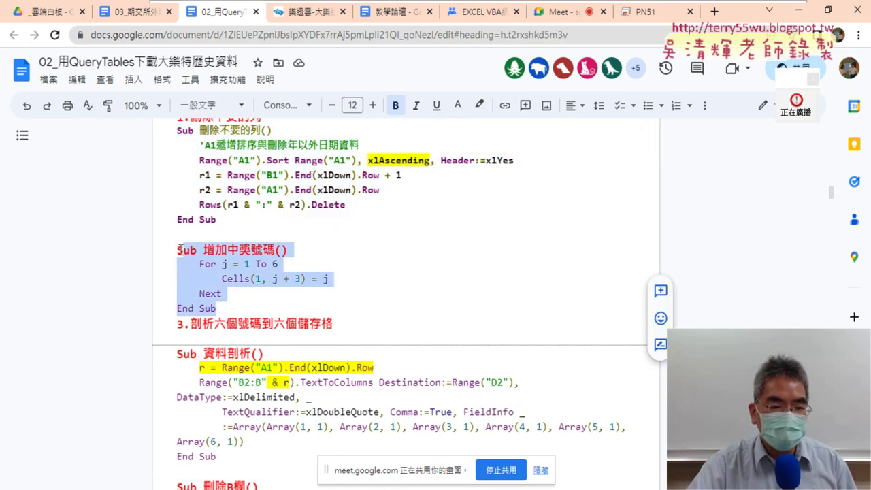
drag(235, 457, 177, 351)
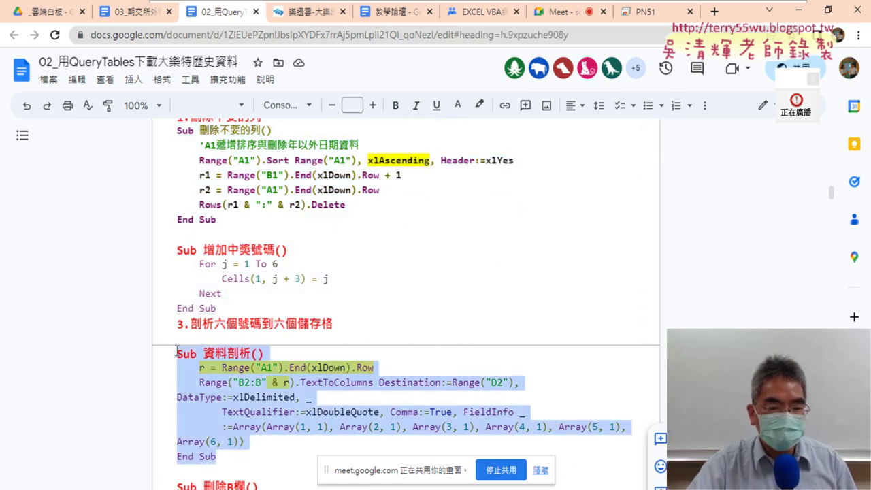
scroll(335, 341, down, 3)
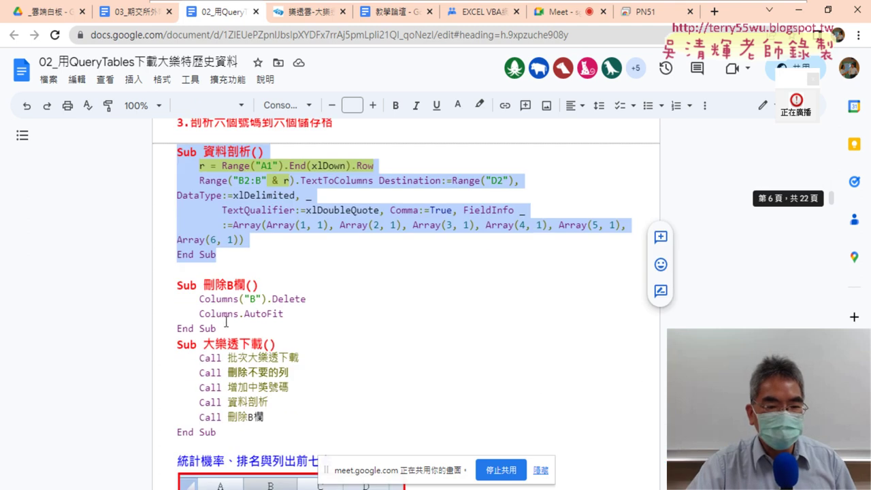
drag(226, 326, 177, 285)
scroll(258, 304, down, 3)
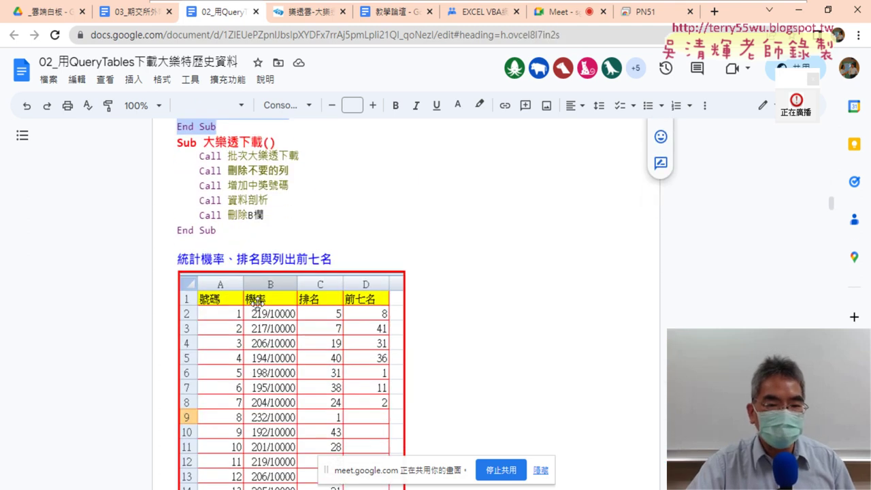
drag(232, 231, 169, 145)
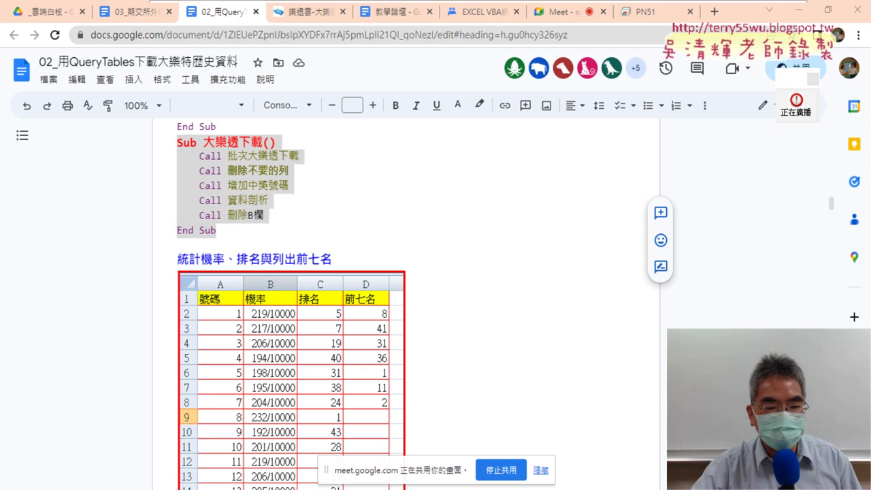
- Maximize the VBA editor and select the batch download sub in Module1
click(157, 449)
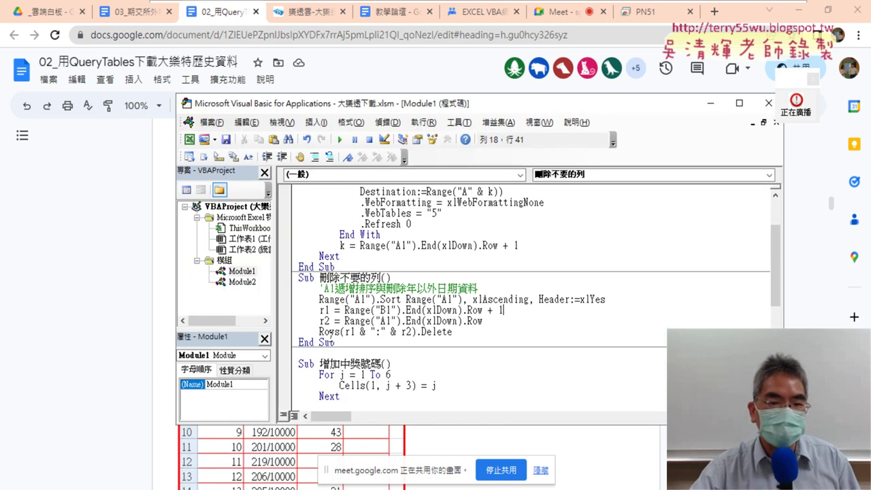
double_click(502, 106)
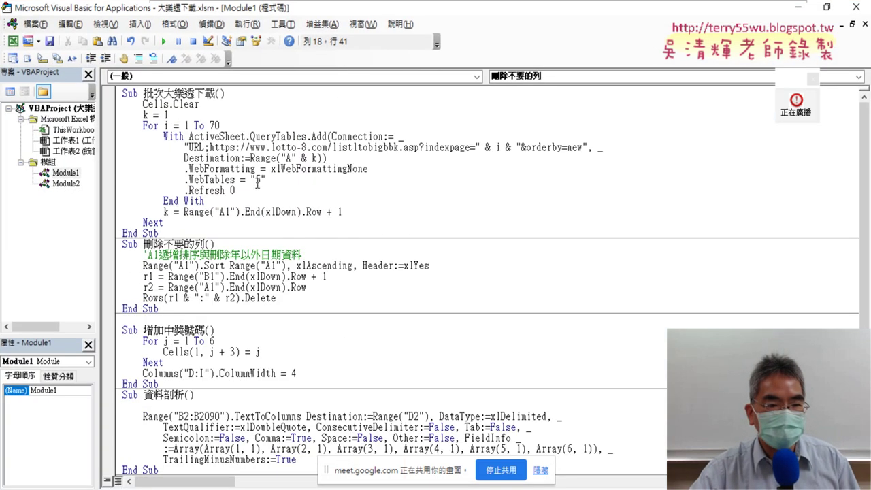
drag(160, 233, 109, 90)
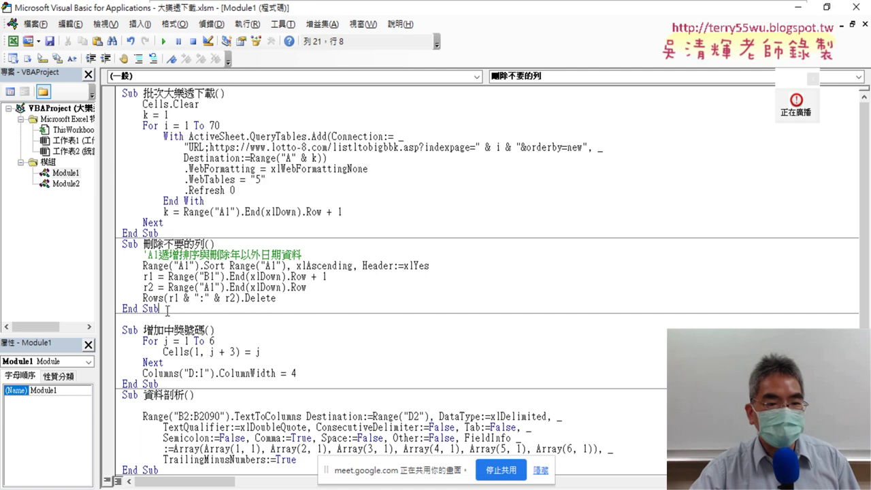
drag(260, 309, 109, 244)
scroll(187, 283, down, 1)
scroll(188, 284, down, 2)
- Go through the 增加中獎號碼 and 資料剖析 subs, ending with the cursor inside Sub 大樂透下載
drag(299, 279, 119, 232)
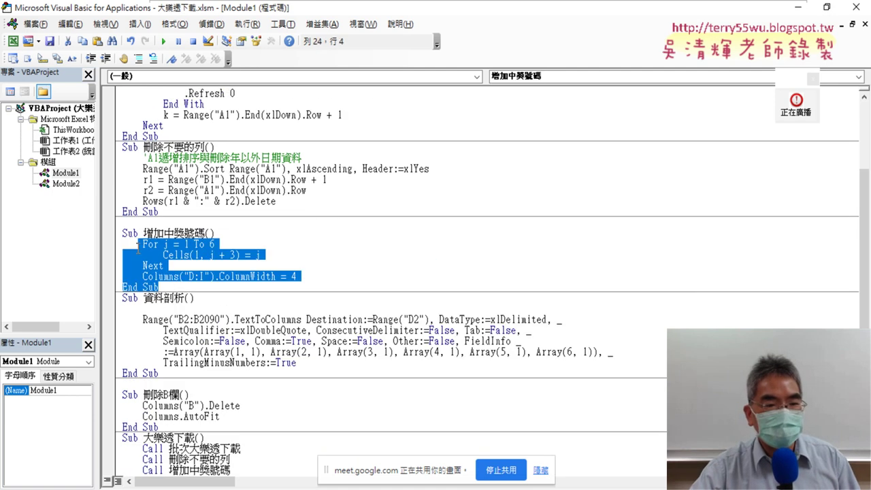
mouse_move(164, 373)
mouse_down()
mouse_move(137, 359)
mouse_move(122, 297)
mouse_up()
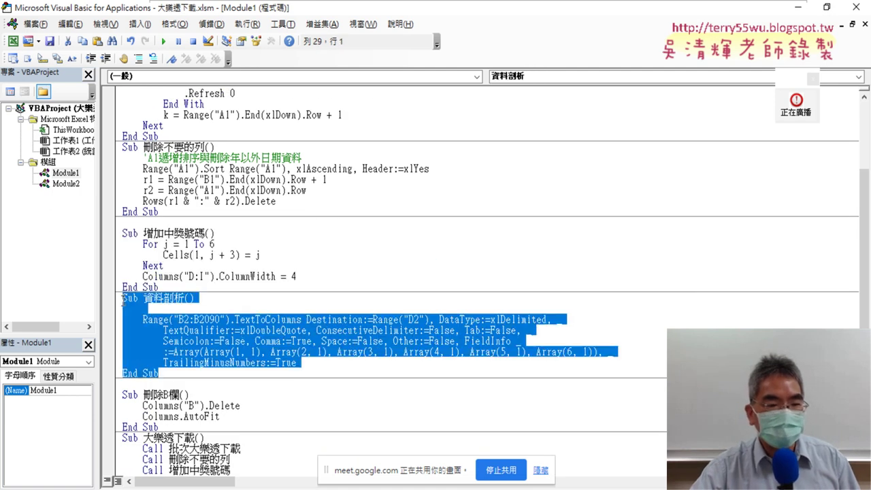
scroll(210, 342, down, 1)
mouse_move(164, 384)
mouse_down()
mouse_move(132, 364)
mouse_move(129, 344)
mouse_up()
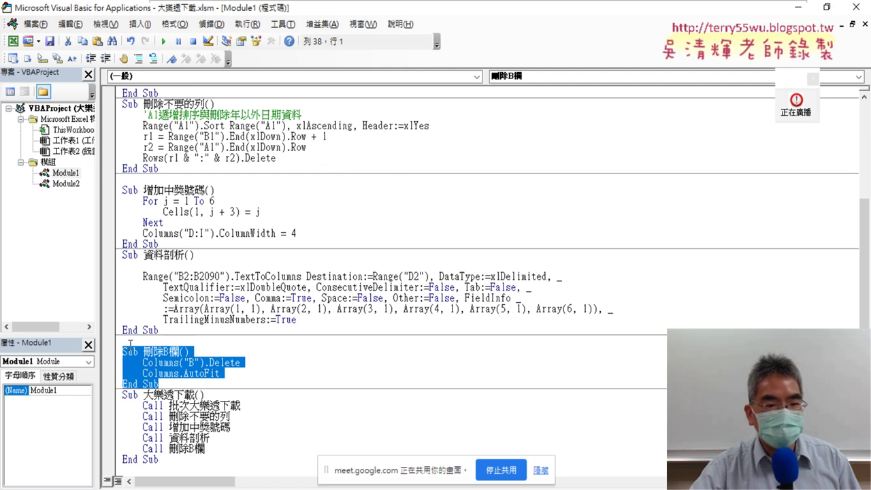
drag(161, 469, 124, 394)
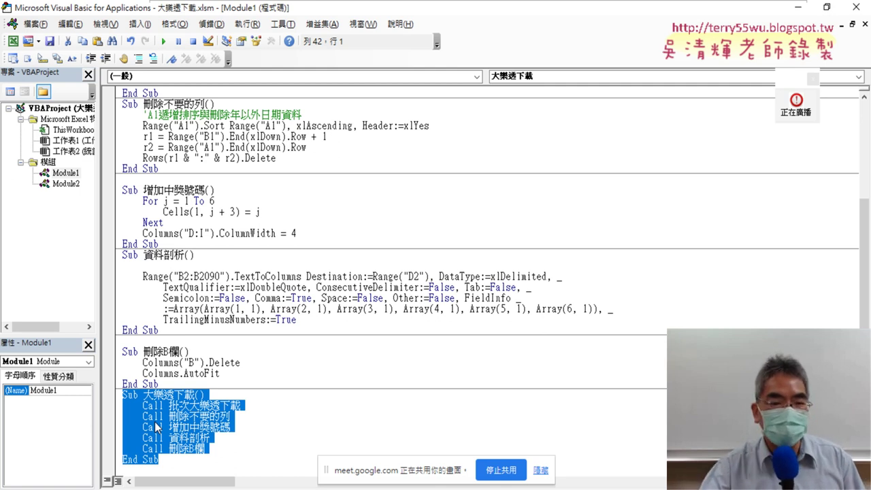
click(155, 423)
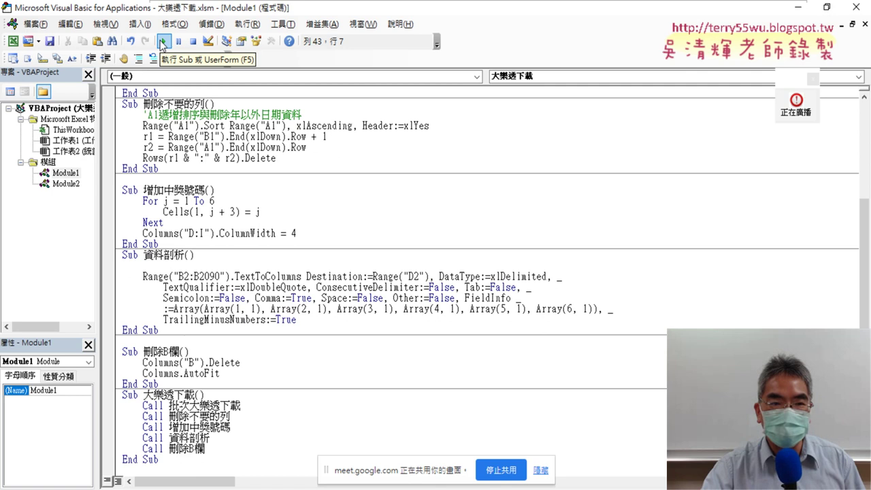
- Start 大樂透下載 and step into 批次大樂透下載, with the editor shrunk so Excel shows behind it
click(162, 42)
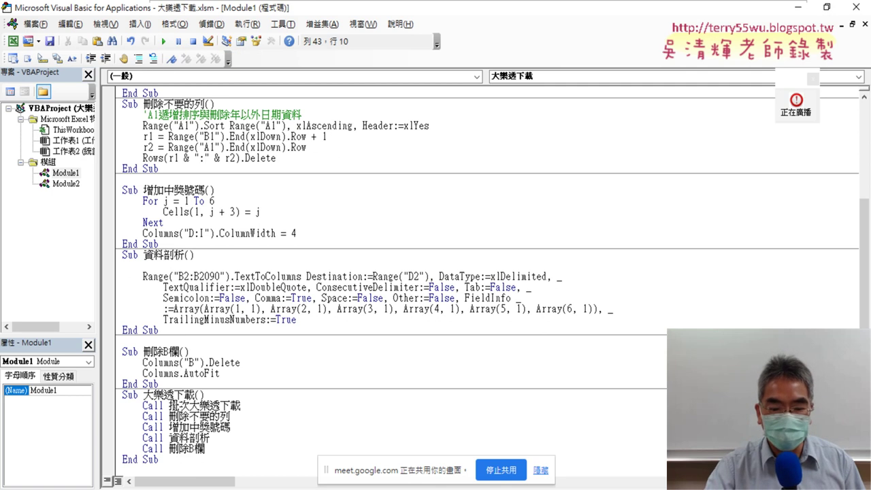
key(F8)
key(F8)
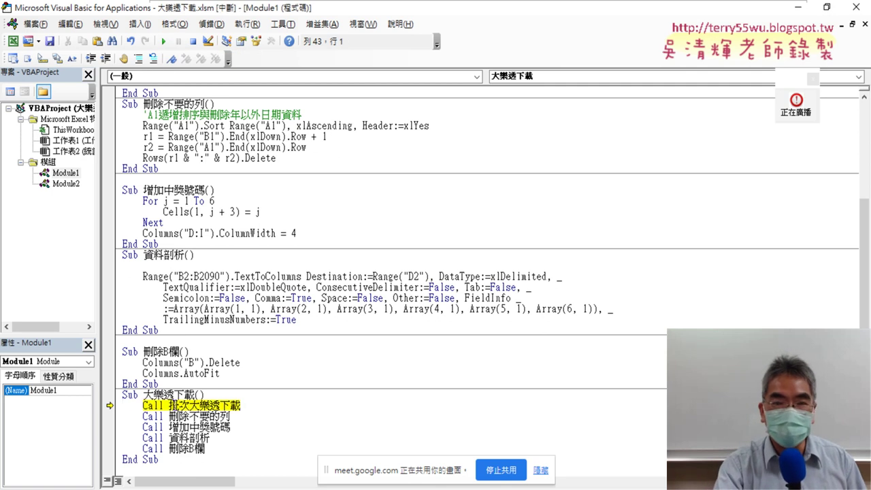
key(F8)
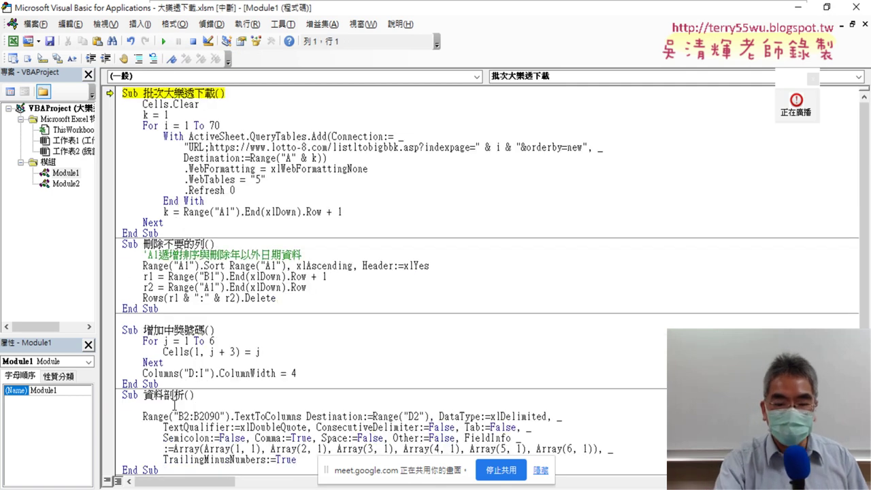
drag(379, 12, 567, 31)
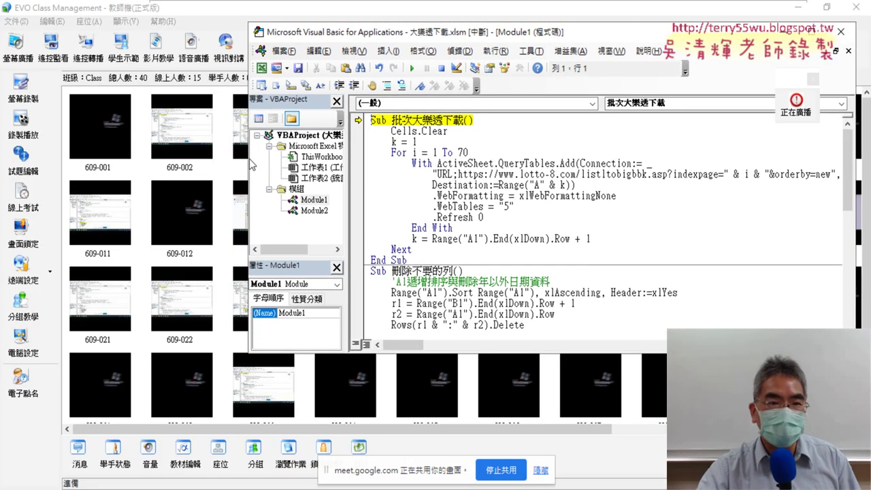
click(798, 8)
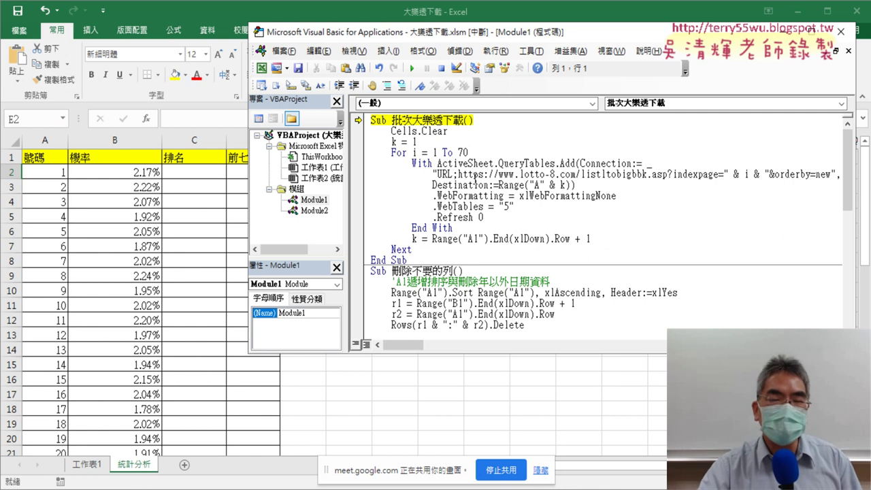
- Step through Cells.Clear and the page-download loop, scrolling the imported draw results
key(F8)
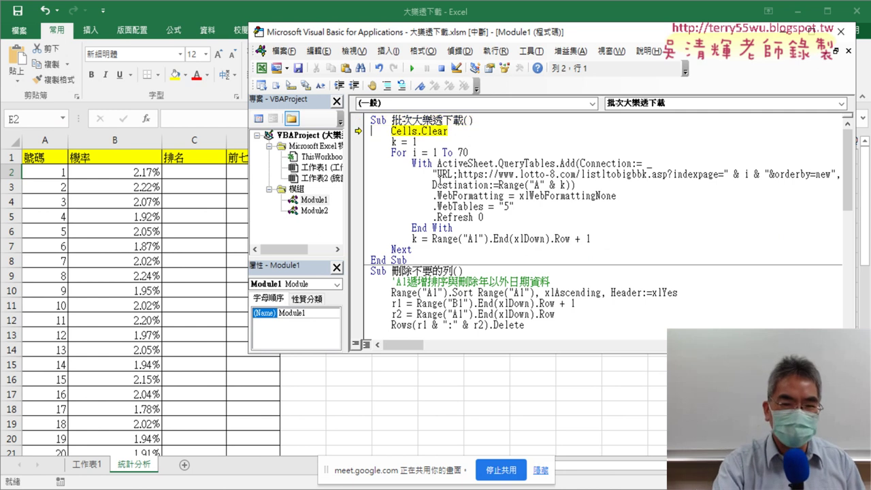
key(F8)
key(F8)
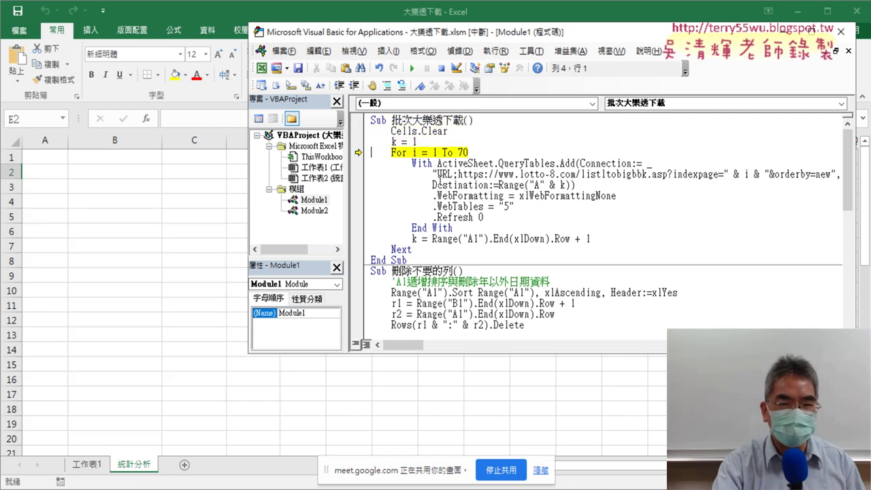
key(F8)
key(F8)
key(F8)
key(F8)
key(F8)
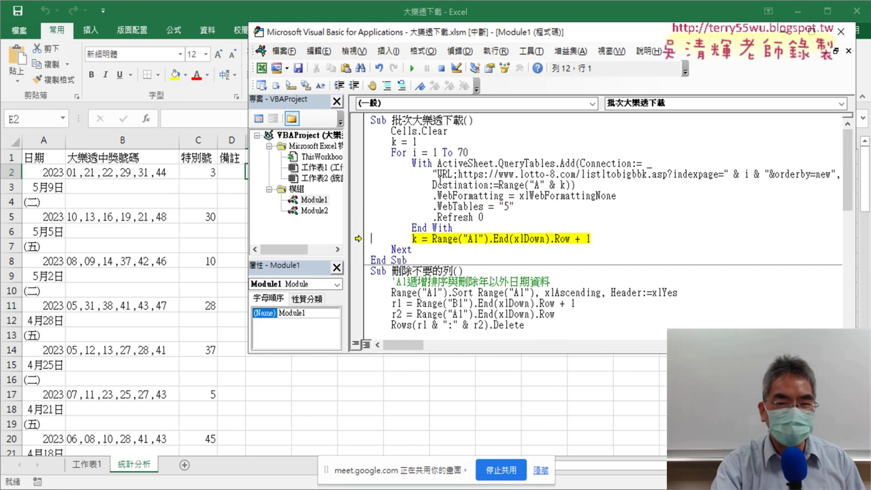
key(F8)
key(F8)
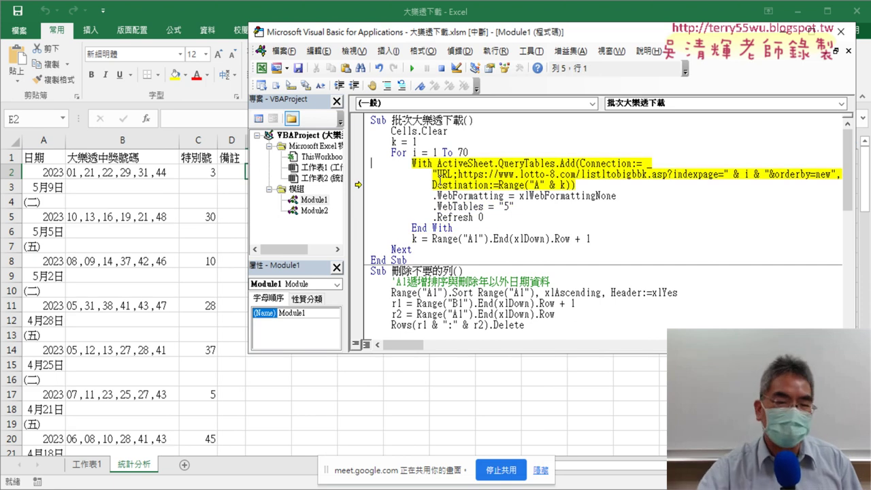
scroll(436, 230, down, 2)
scroll(436, 230, down, 5)
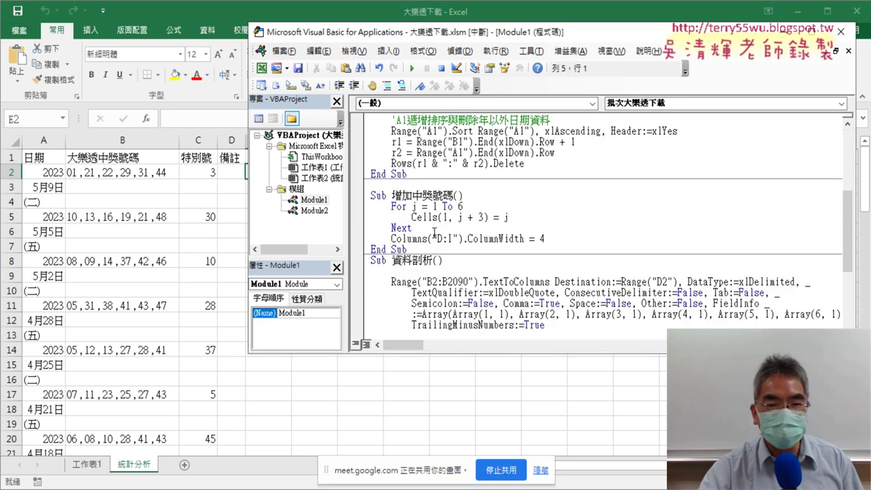
scroll(436, 230, down, 4)
scroll(434, 233, down, 1)
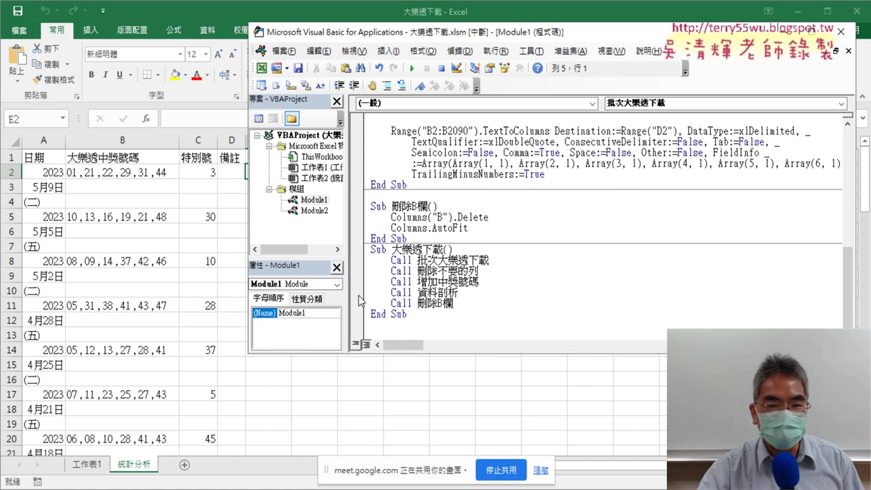
scroll(417, 264, up, 1)
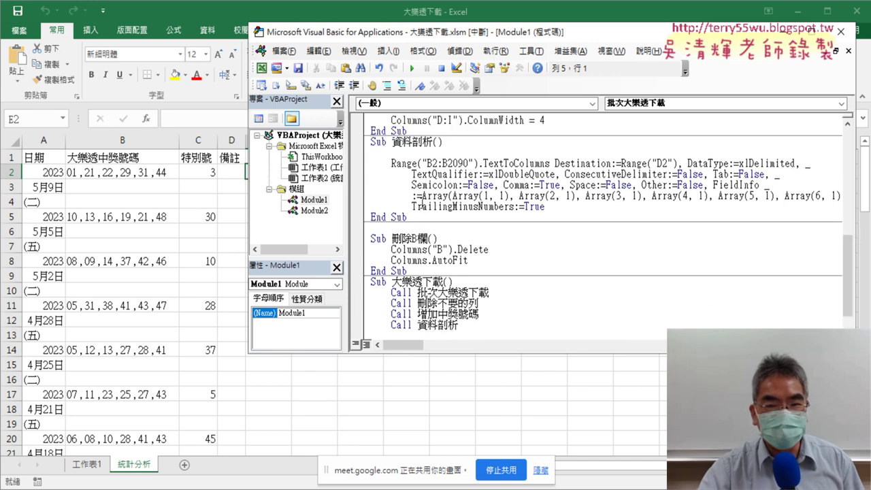
- Set a breakpoint on the Range("B2:B2090").TextToColumns line and run the macro until it pauses there
click(355, 165)
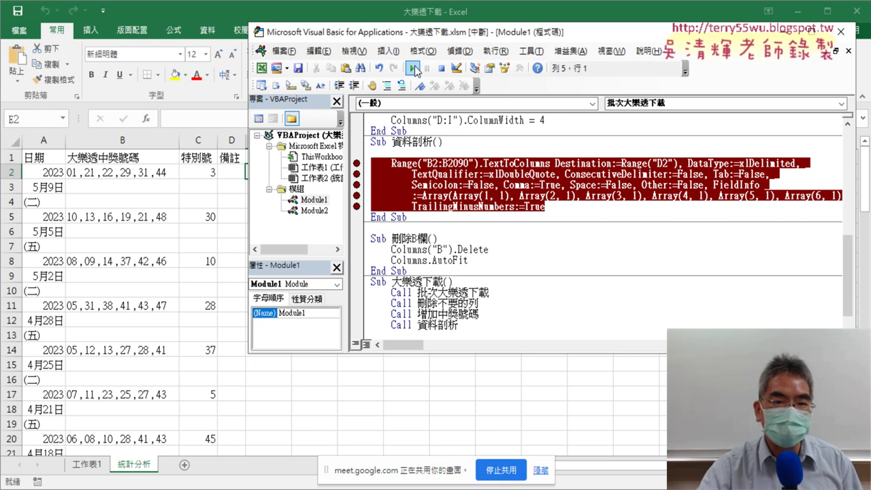
click(415, 69)
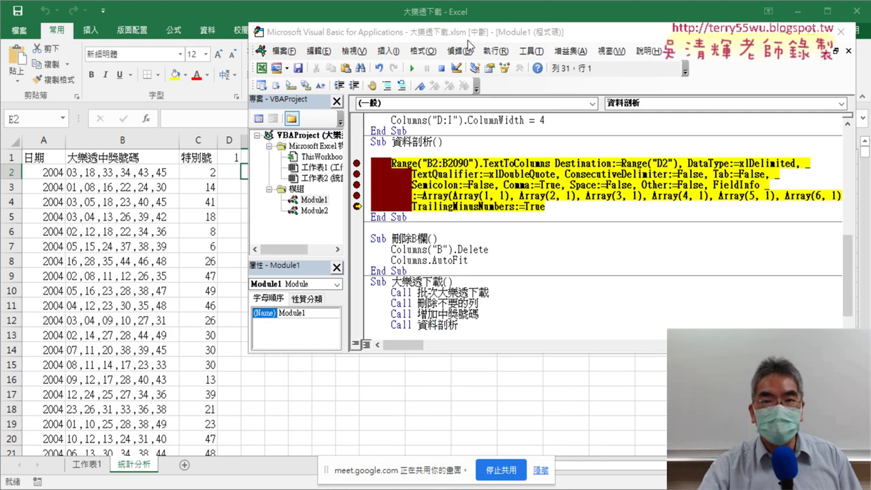
drag(467, 32, 605, 44)
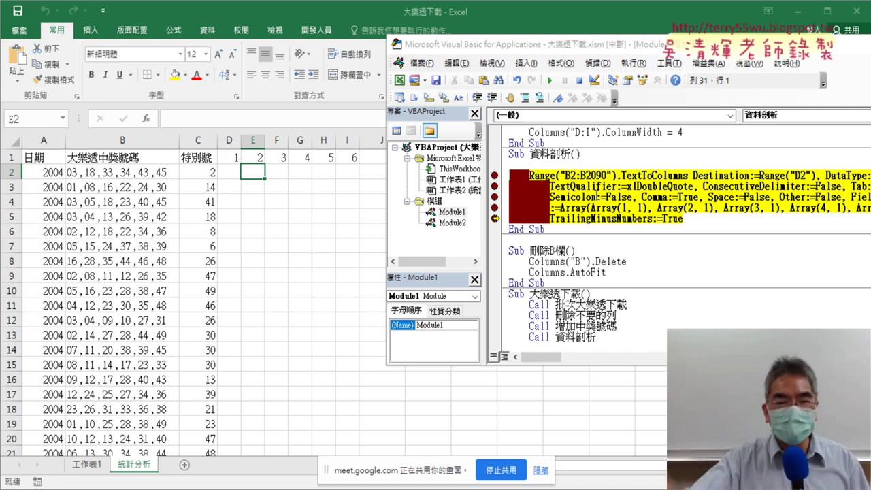
- Step through the number split, the 刪除B欄 column deletion and the column autofit
click(603, 274)
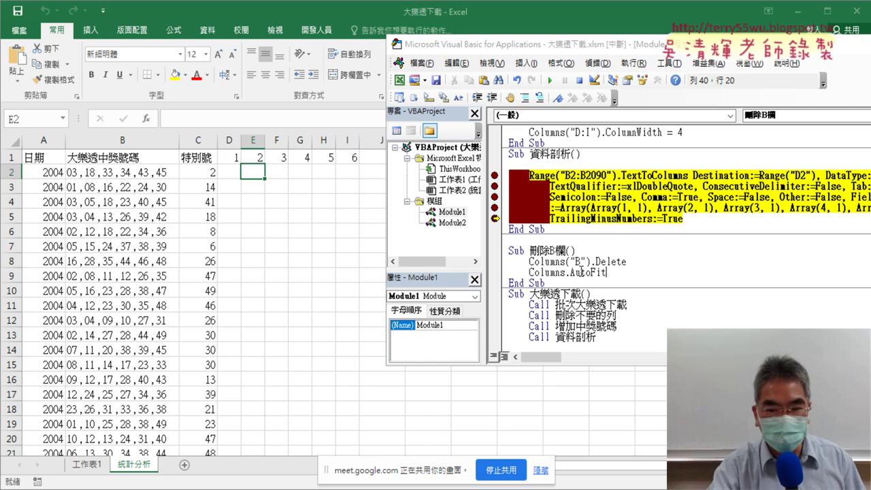
key(F8)
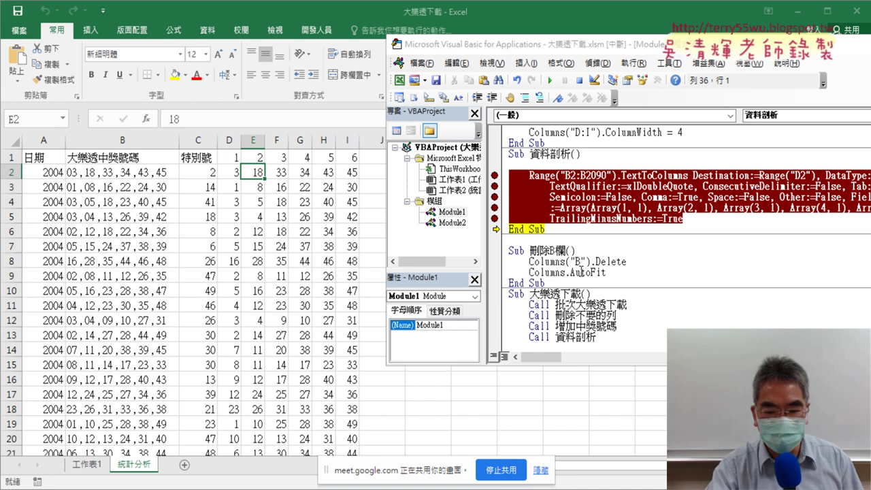
key(F8)
key(F8)
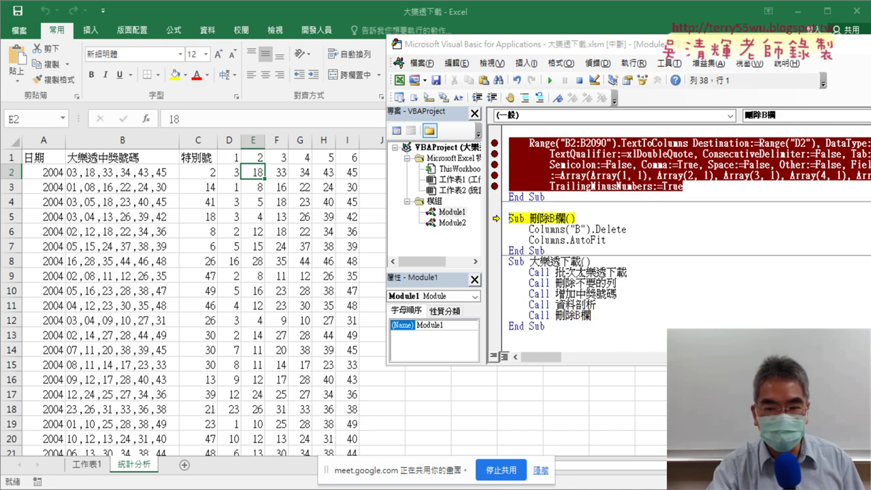
key(F8)
key(F8)
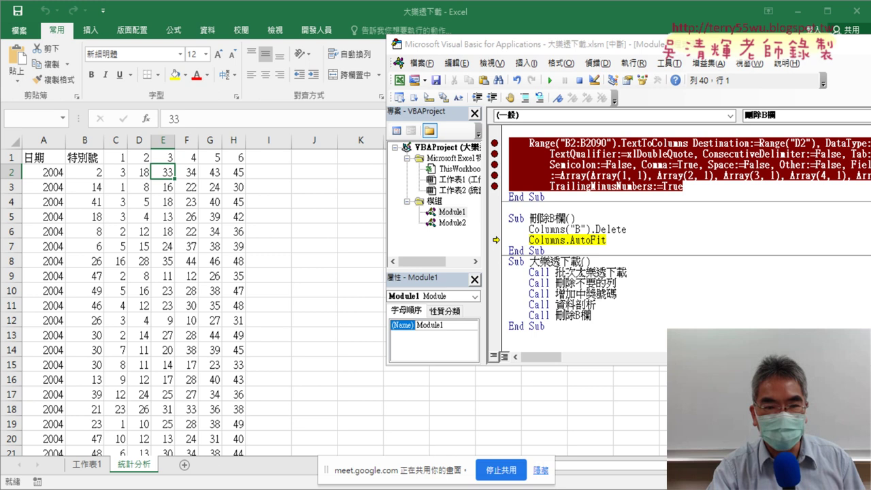
key(F8)
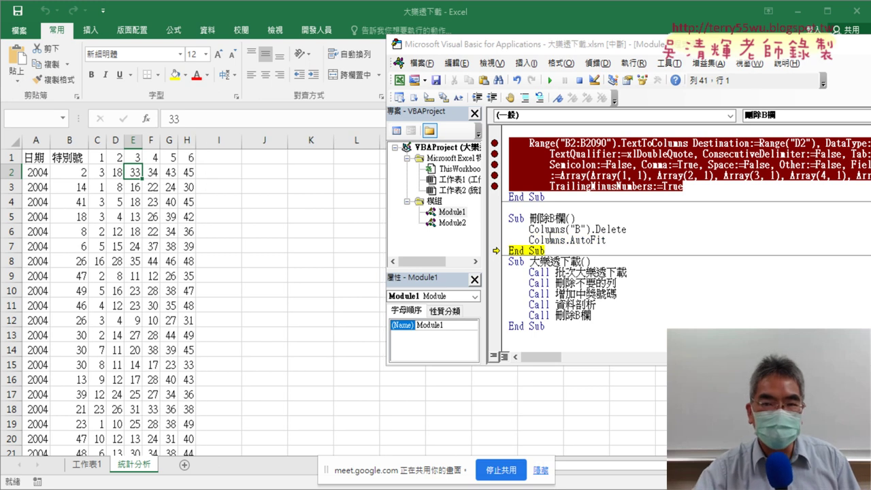
- Remove the TextToColumns breakpoint, reset the macro and return to the Excel workbook
drag(554, 45, 399, 49)
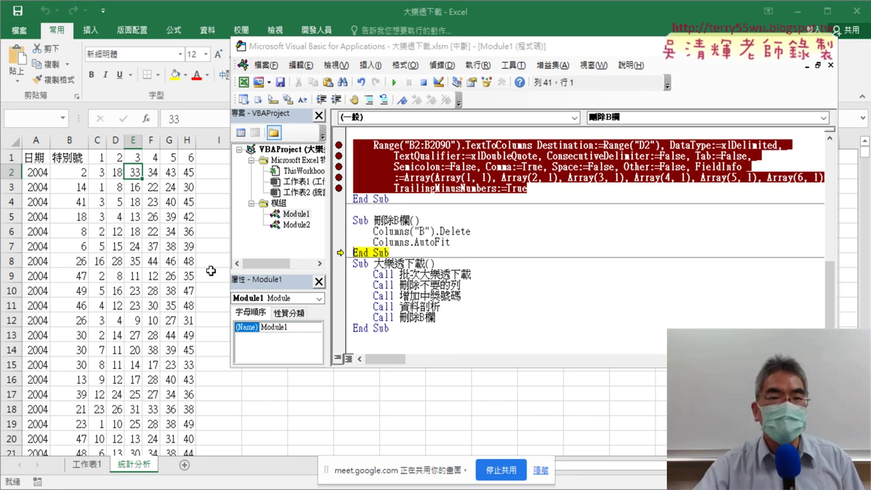
click(339, 146)
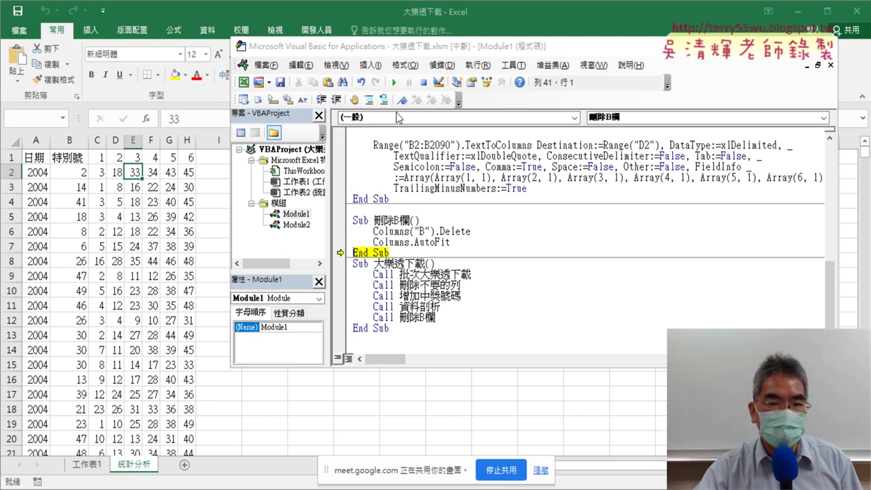
click(393, 81)
click(136, 261)
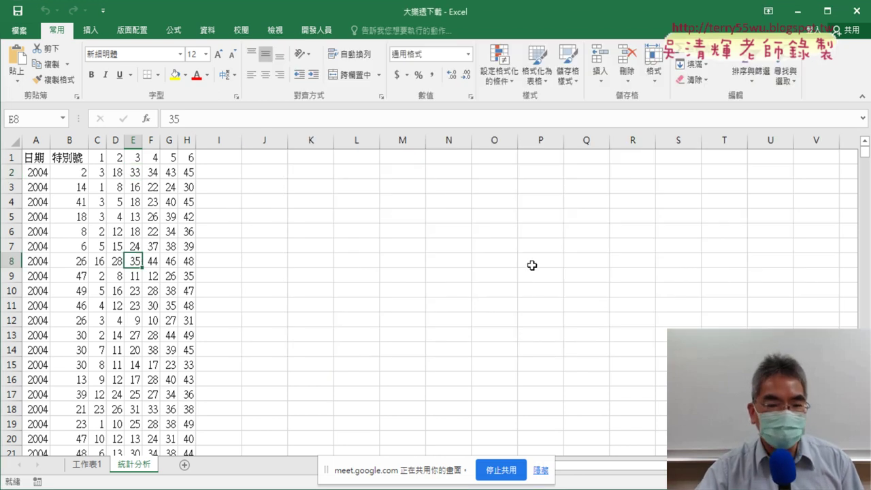
- Compare the 工作表1 and 統計分析 sheets
click(87, 466)
click(129, 465)
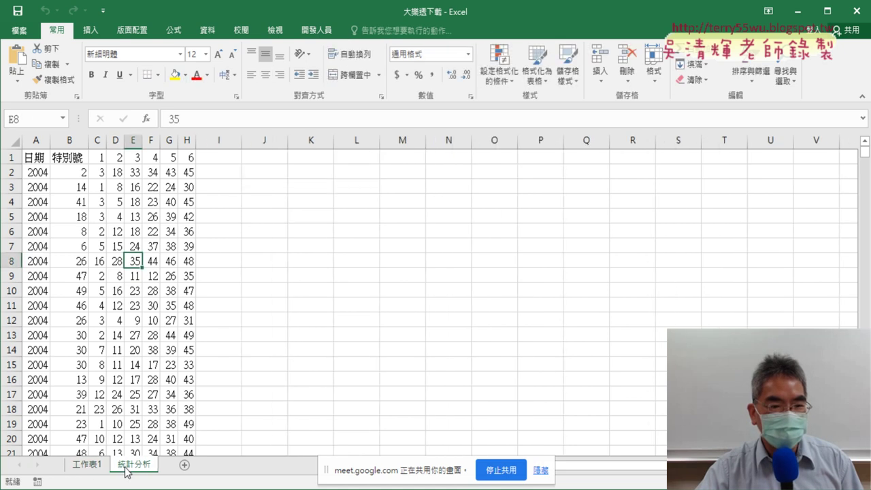
click(87, 466)
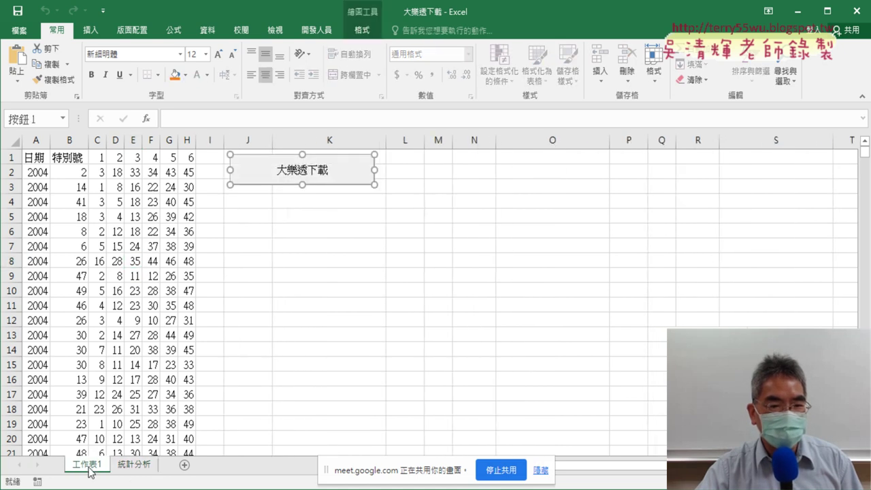
click(135, 466)
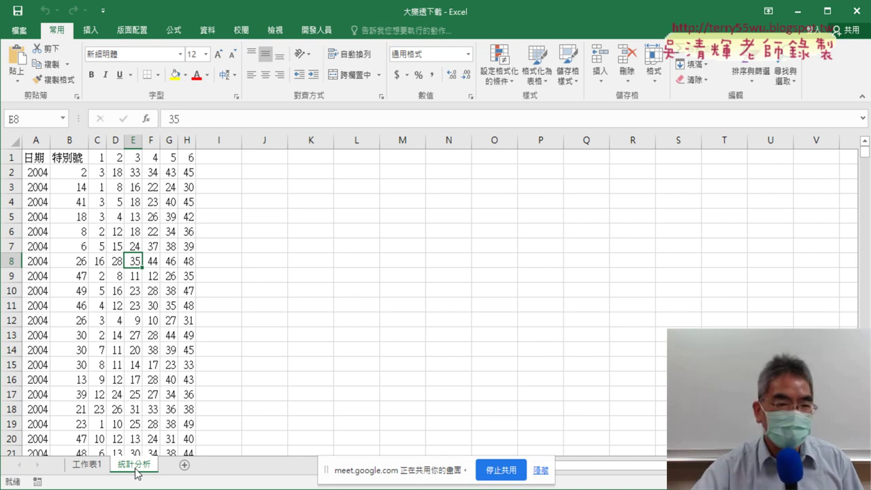
- Delete all sheet data, confirming removal of the web query, then close without saving
click(12, 140)
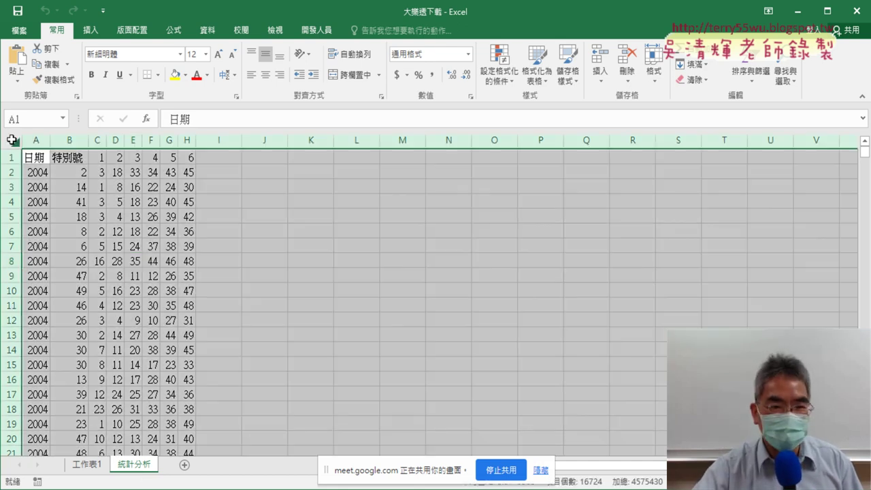
key(Delete)
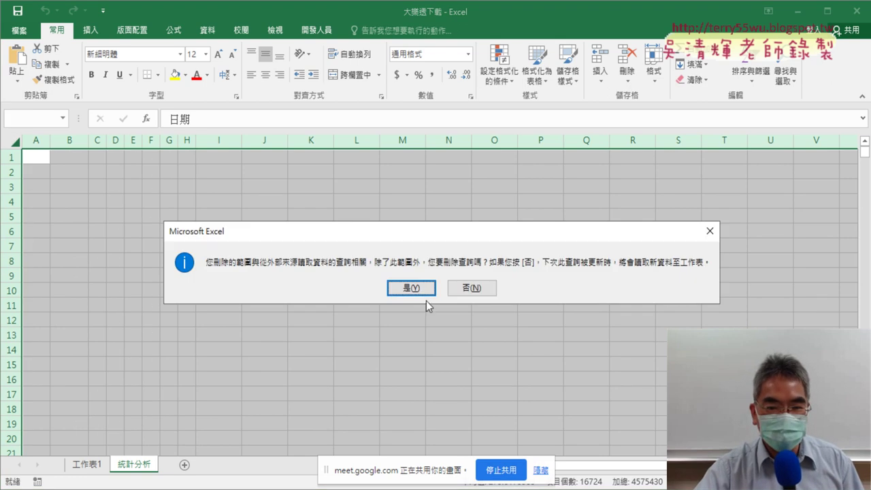
click(422, 288)
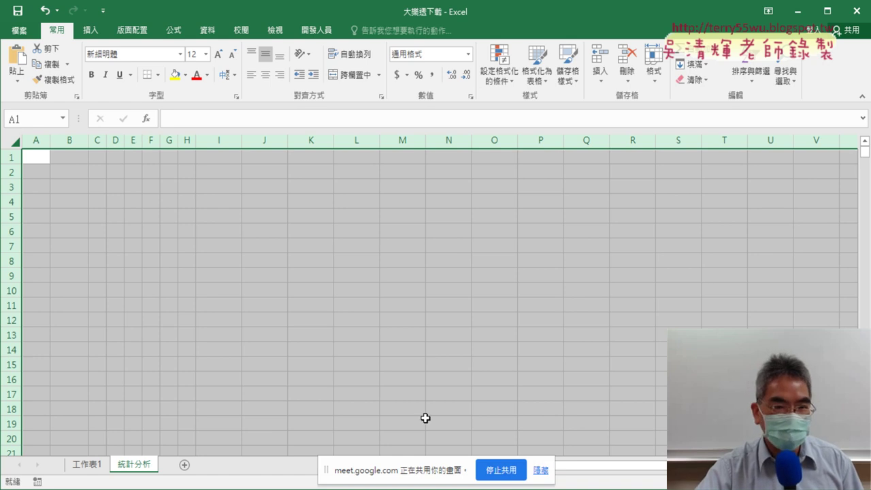
click(857, 12)
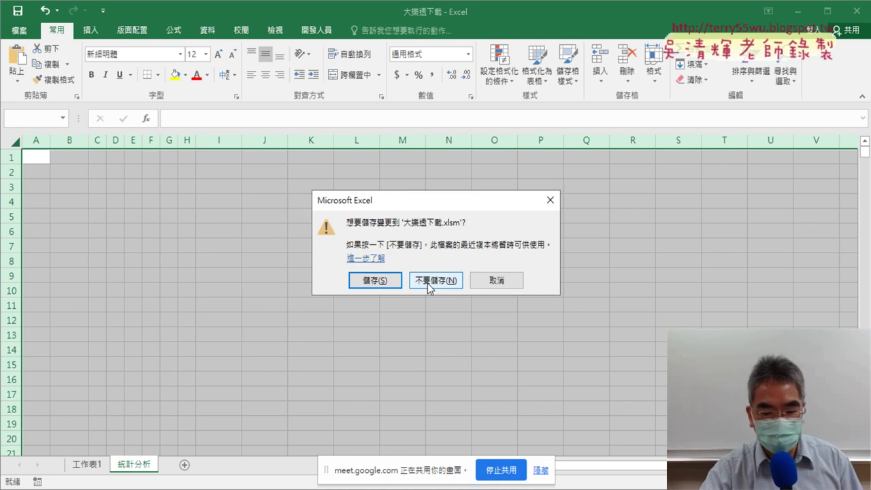
click(428, 284)
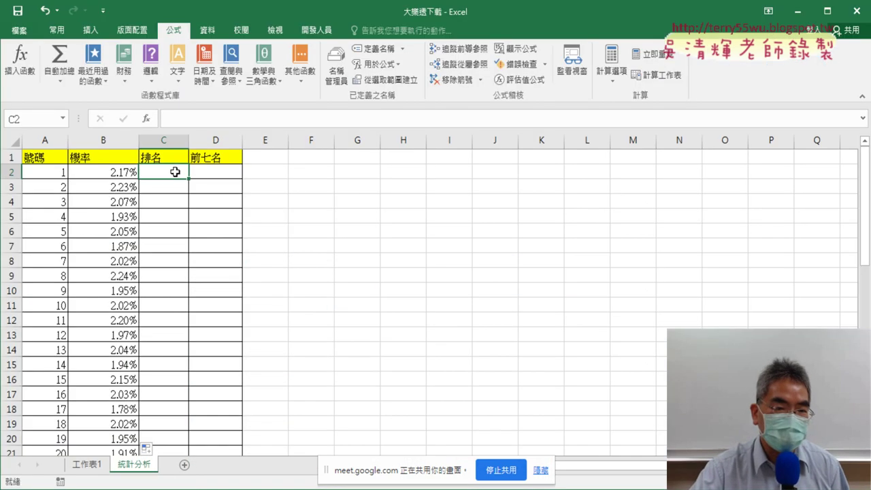
- Insert a function in C2, filter to the 統計 category and compare the RANK.EQ and RANK.AVG descriptions
click(146, 119)
click(673, 135)
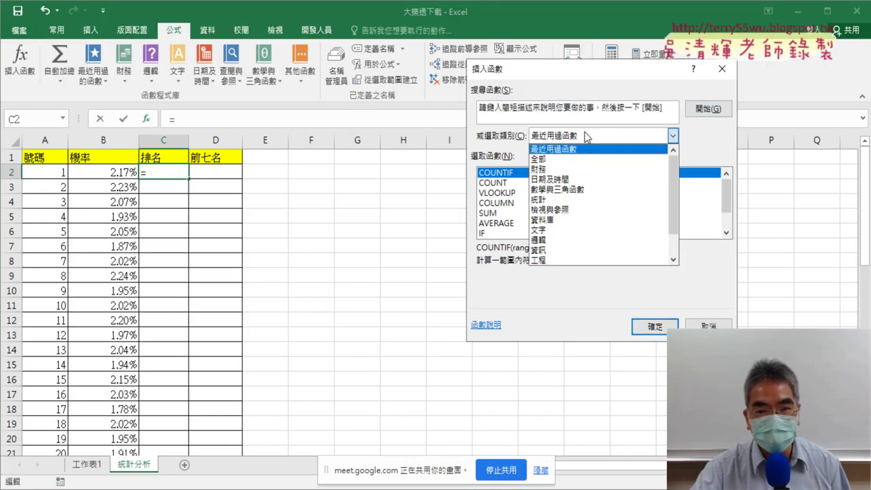
click(613, 201)
drag(727, 216, 728, 210)
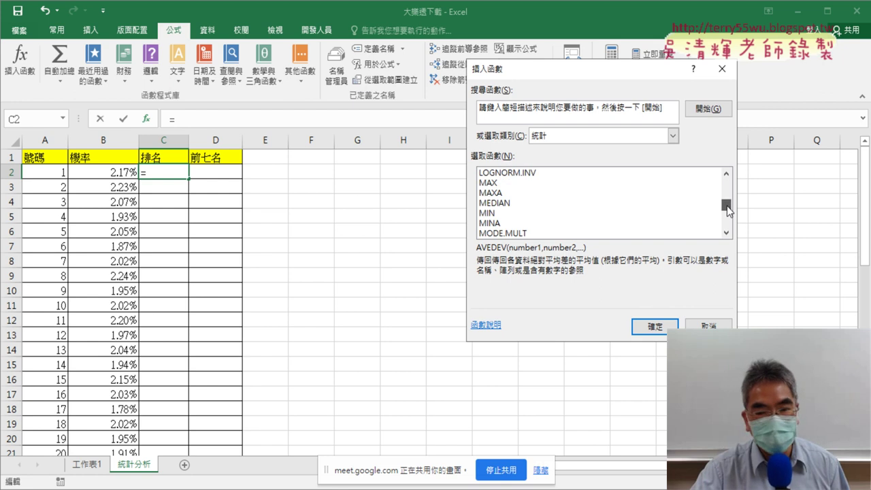
scroll(726, 228, down, 2)
scroll(727, 225, down, 4)
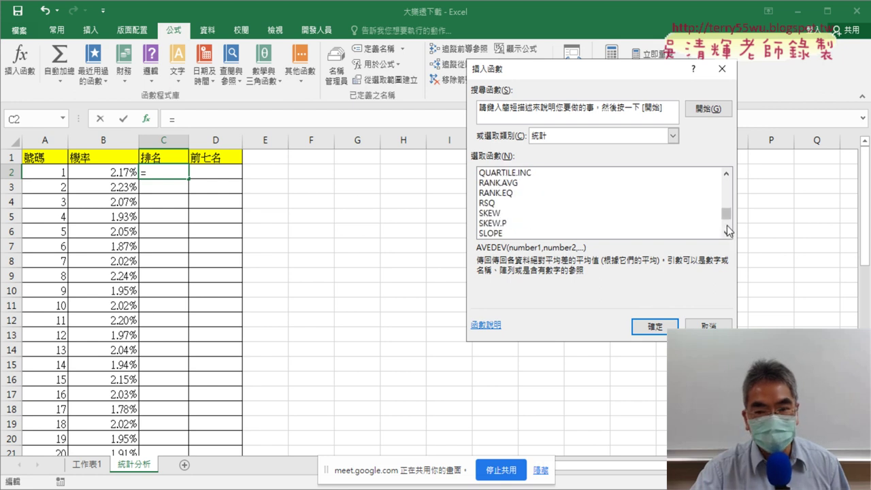
click(509, 195)
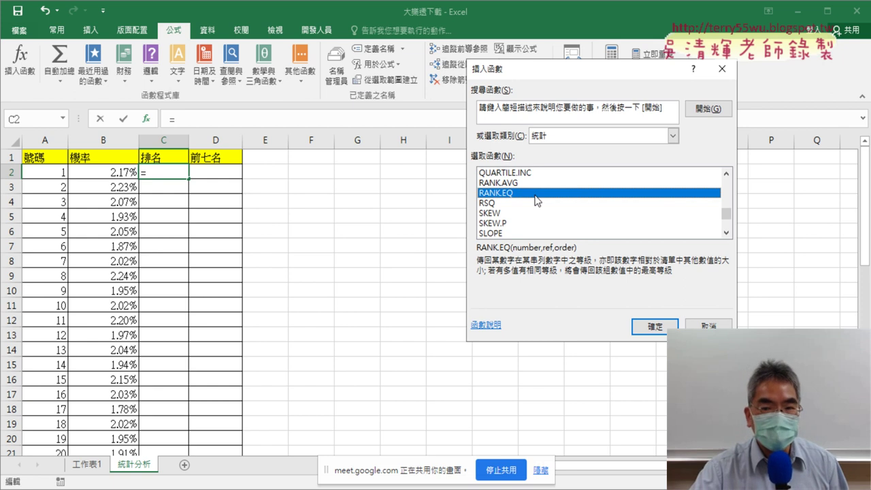
click(512, 186)
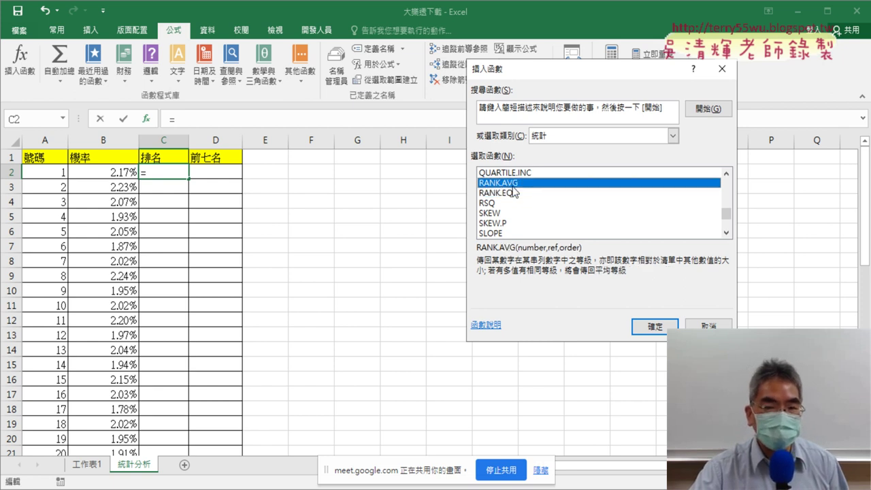
- Settle on RANK.EQ over RANK.AVG and open its Function Arguments for C2
click(512, 193)
click(512, 187)
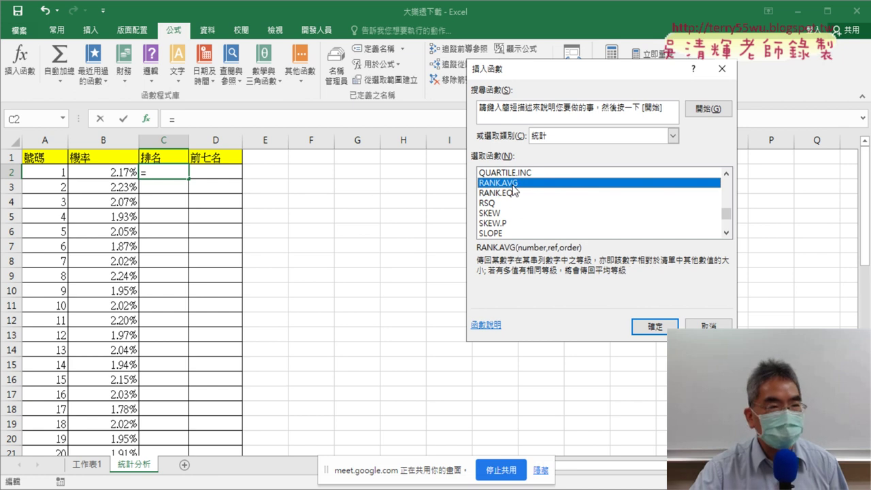
click(512, 194)
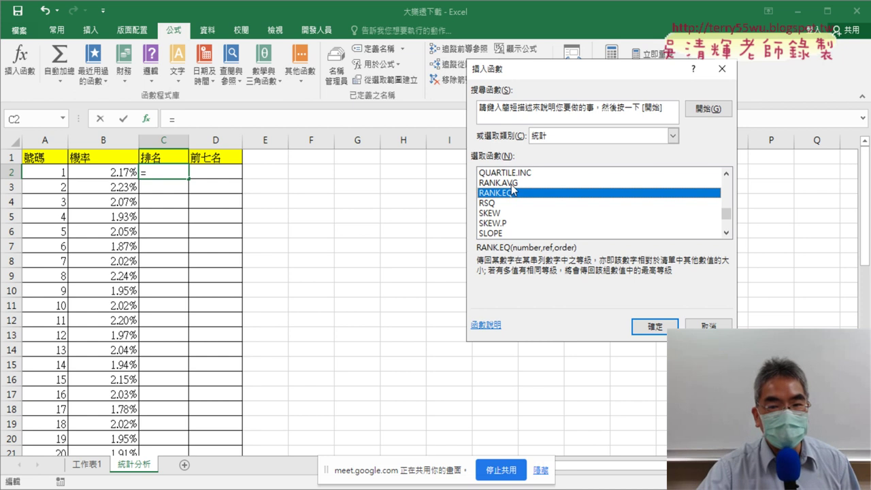
click(512, 185)
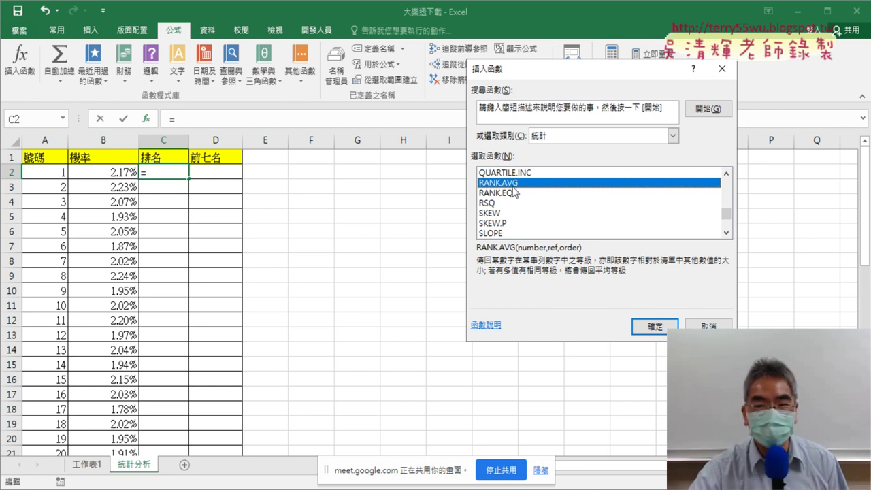
click(513, 197)
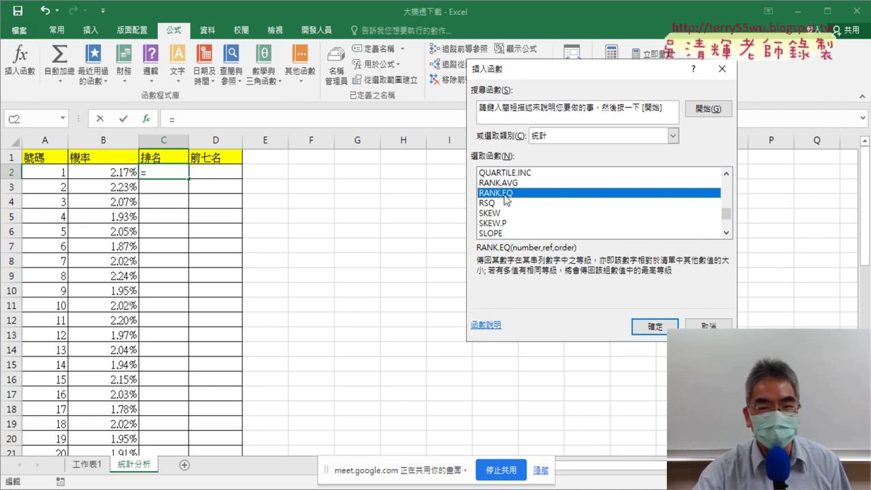
click(655, 326)
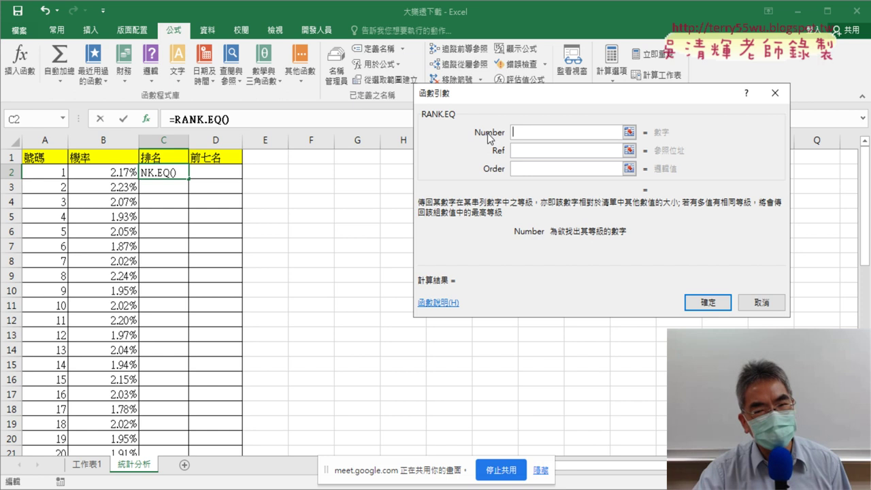
- Enter B2 as Number and B$2:B$50 as Ref in the RANK.EQ arguments
click(118, 175)
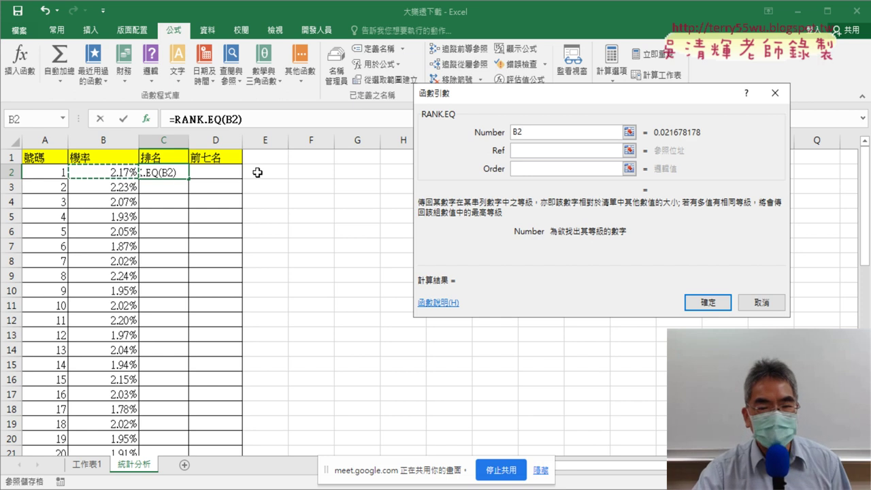
click(526, 151)
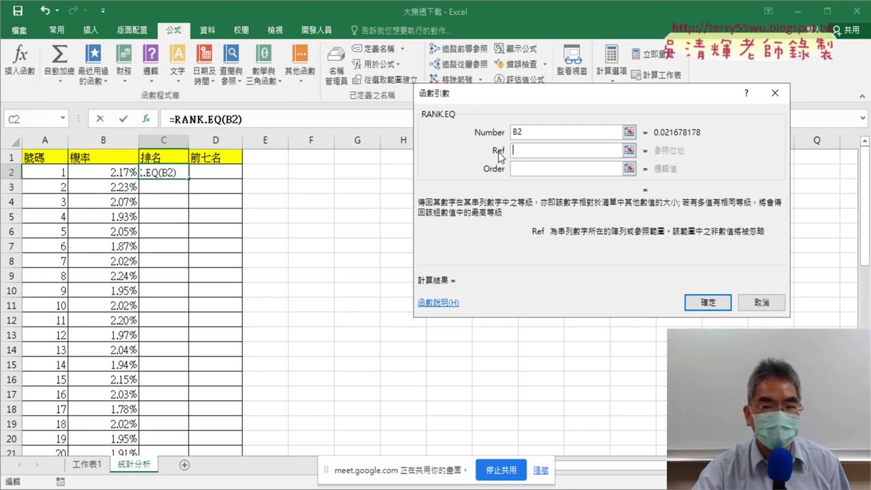
click(108, 175)
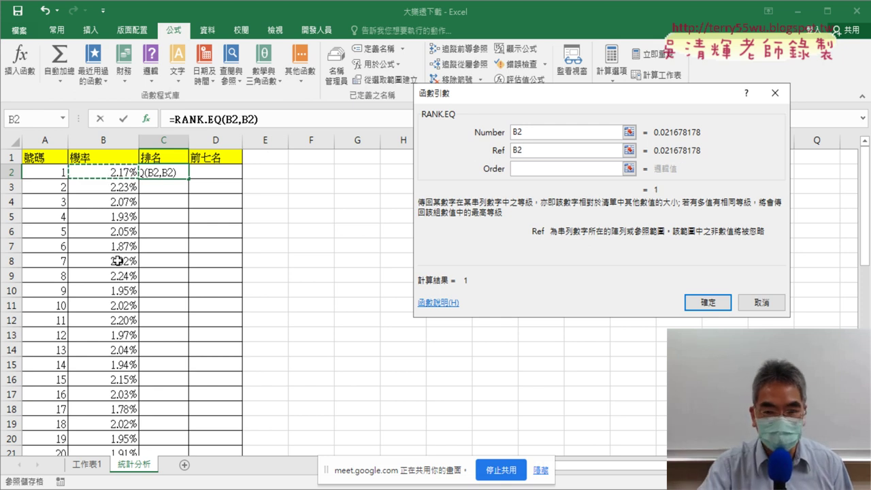
key(ctrl+shift+Down)
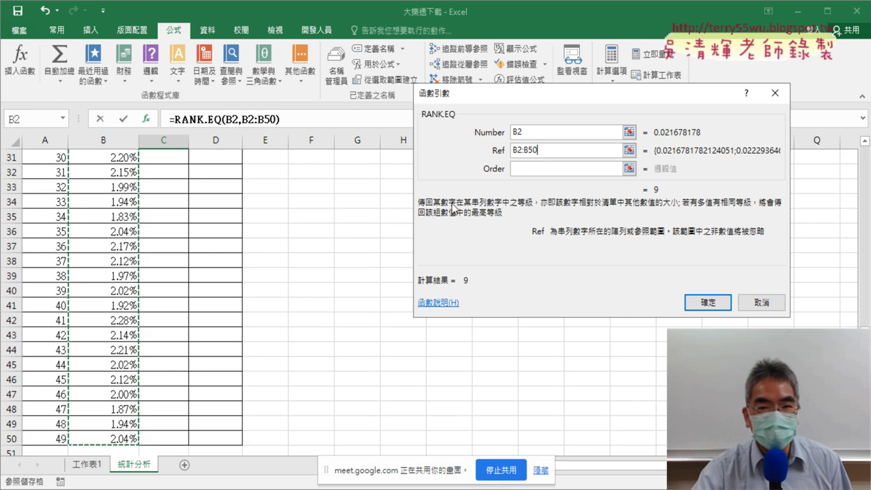
click(523, 152)
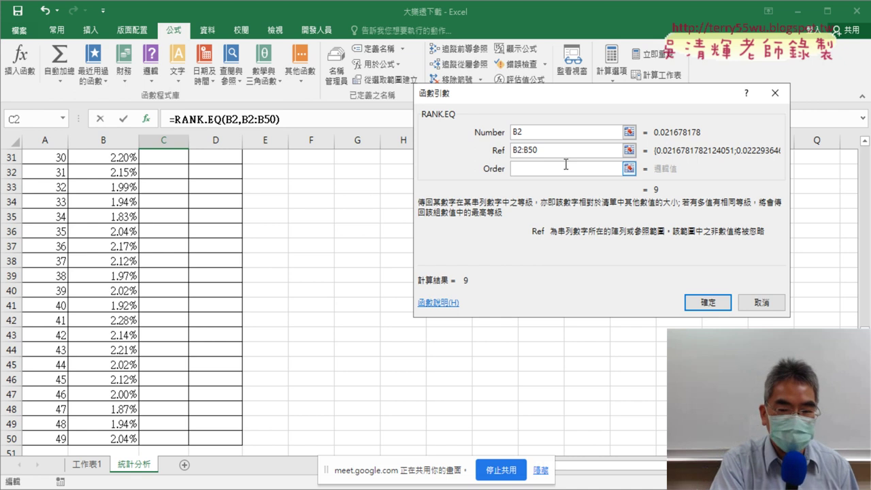
text($2:B)
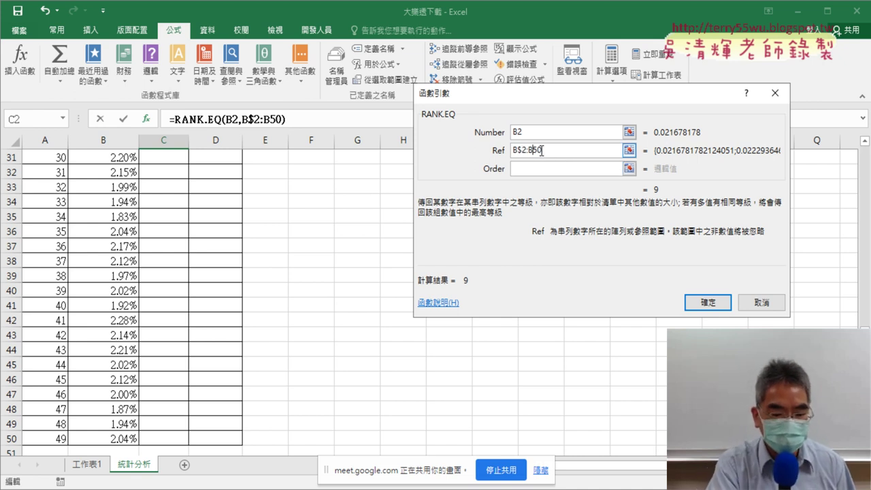
text($)
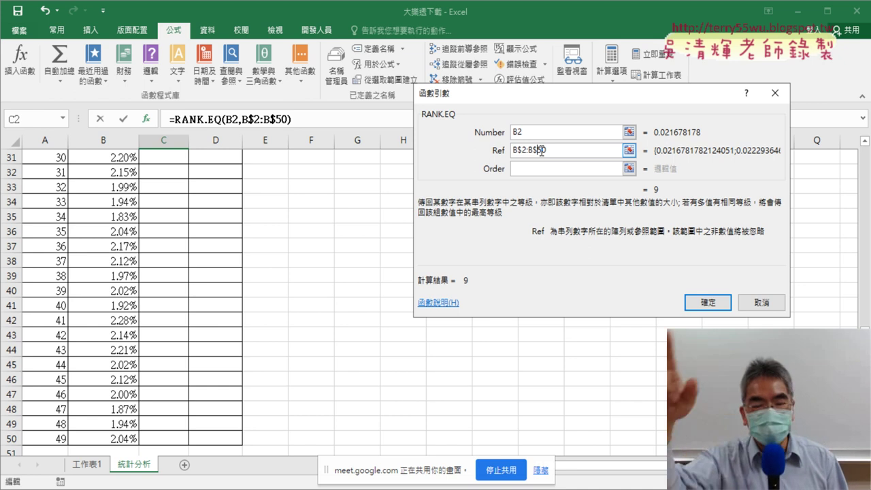
scroll(202, 193, up, 5)
scroll(202, 193, up, 5)
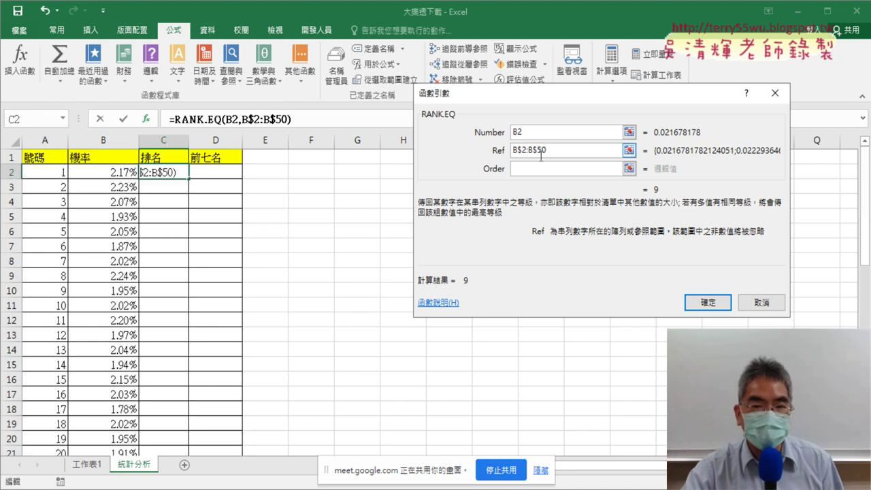
- Clear the Ref range and cancel the RANK.EQ formula, leaving C2 empty
click(539, 151)
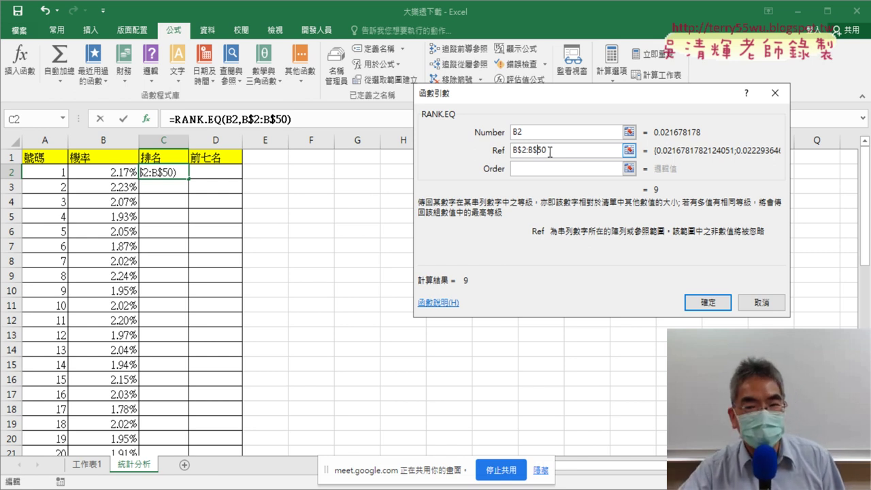
drag(555, 153, 508, 152)
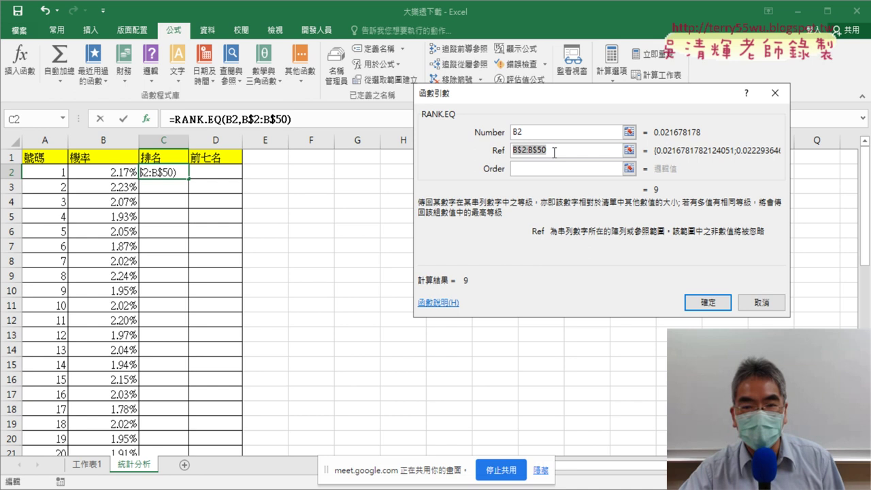
key(Delete)
key(Escape)
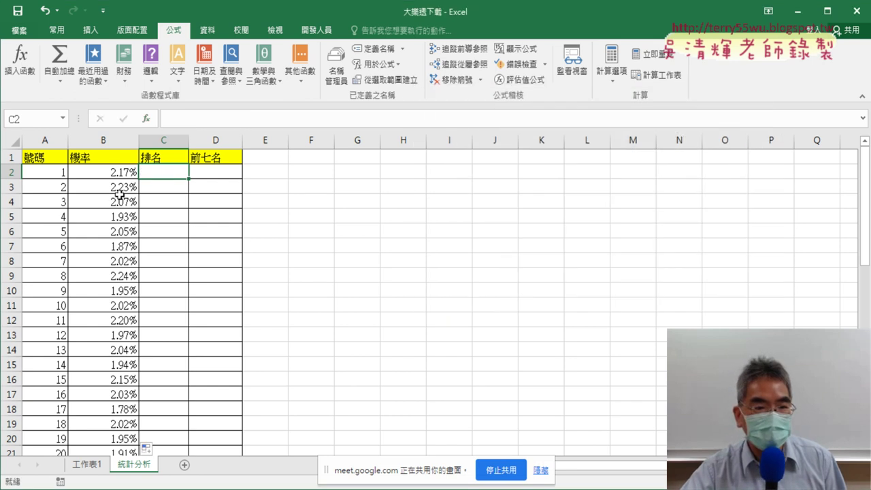
- Copy the header text 機率 from cell B1
click(108, 174)
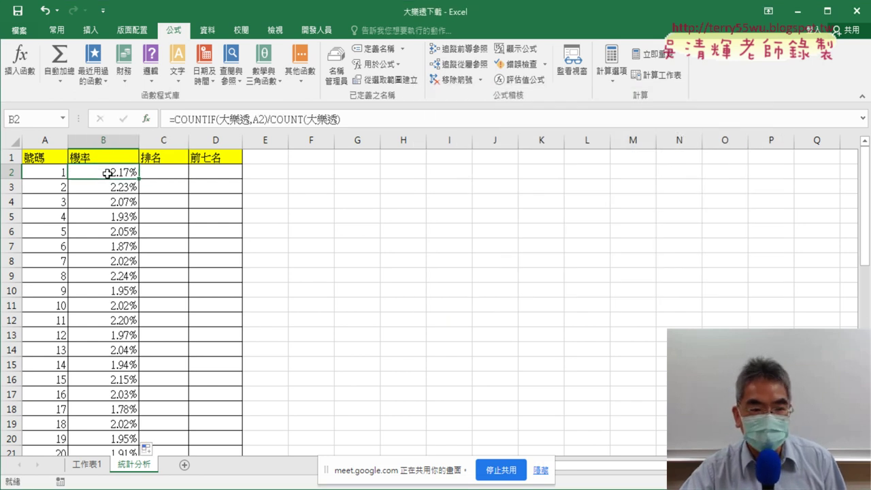
click(95, 158)
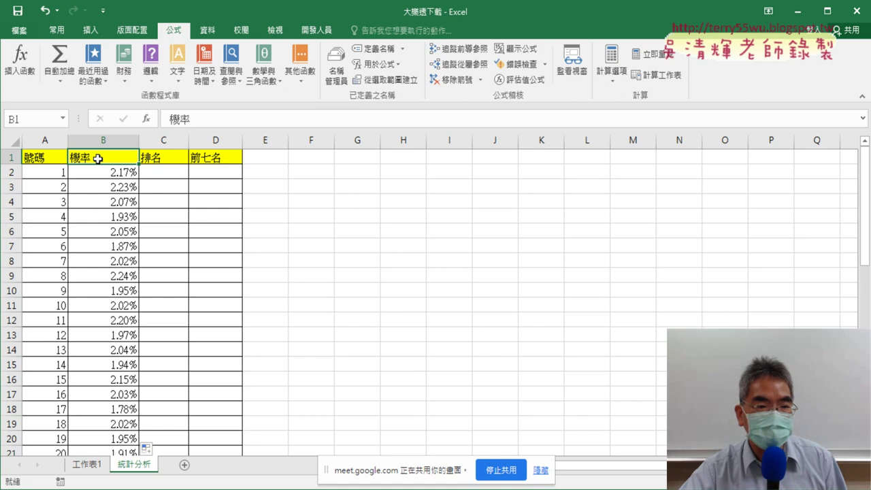
double_click(180, 119)
right_click(179, 121)
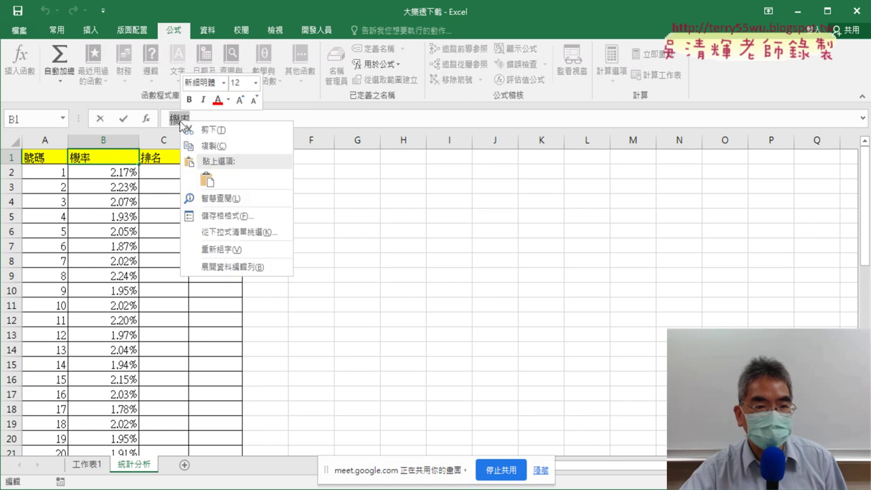
click(204, 144)
- Select B2:B50 and name the range 機率 in the Name Box
click(111, 171)
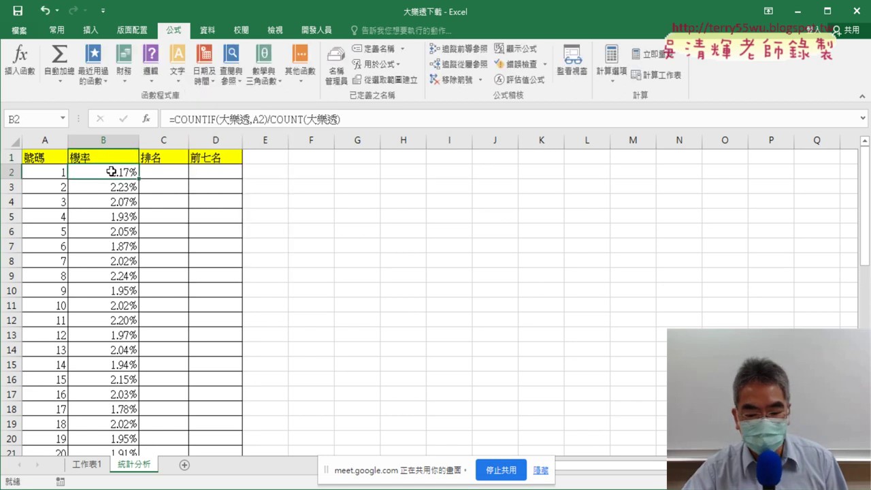
key(ctrl+shift+Down)
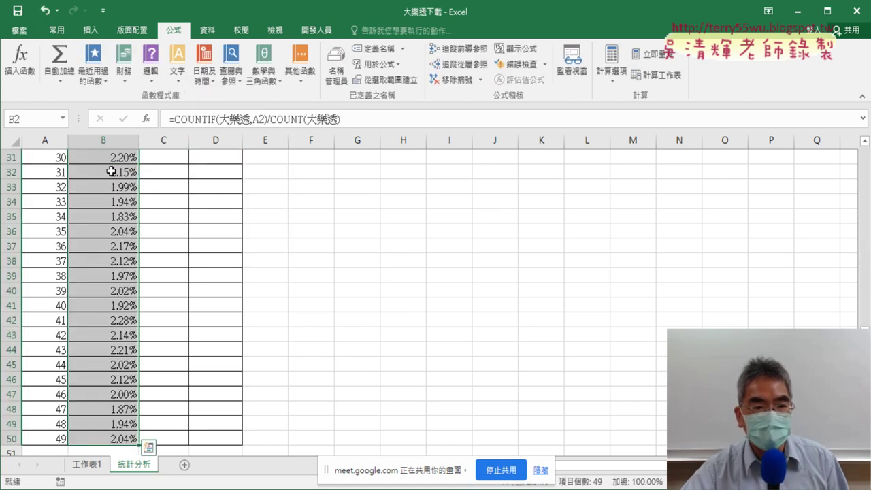
click(34, 119)
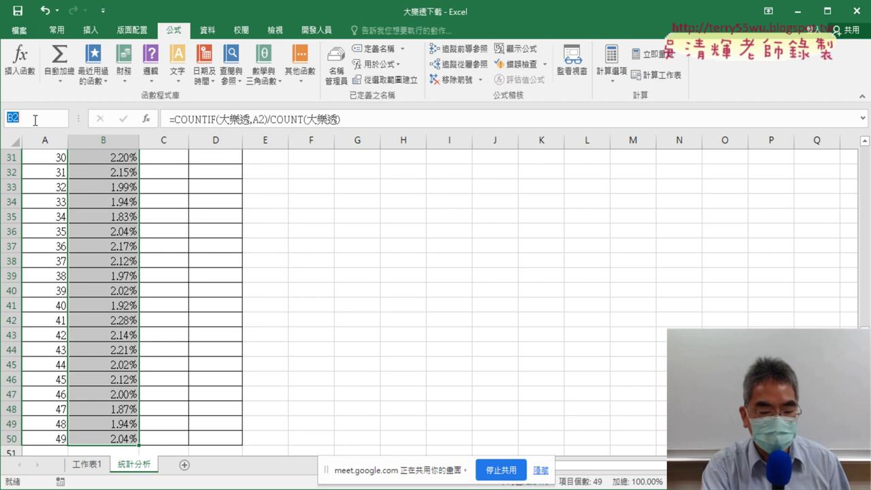
text(機率)
key(Return)
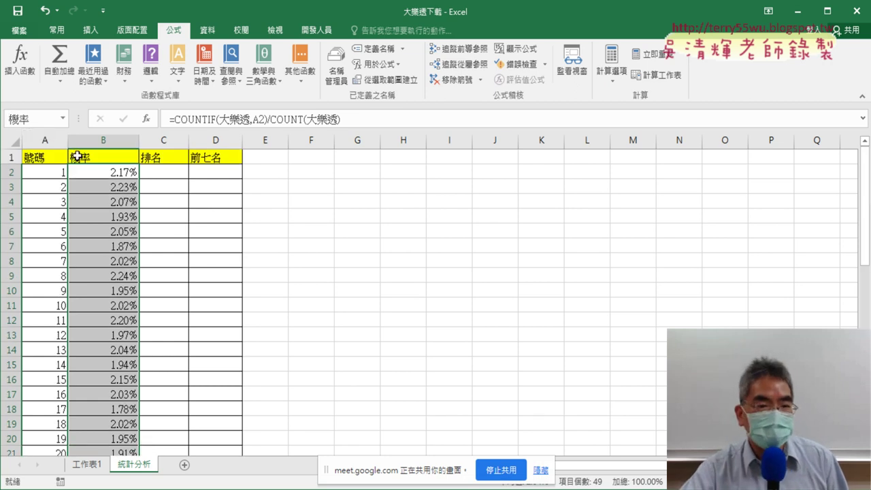
- Build =RANK.EQ(B2,機率) in cell C2, with Order left blank, previewing rank 9 for number 1
click(166, 172)
click(146, 119)
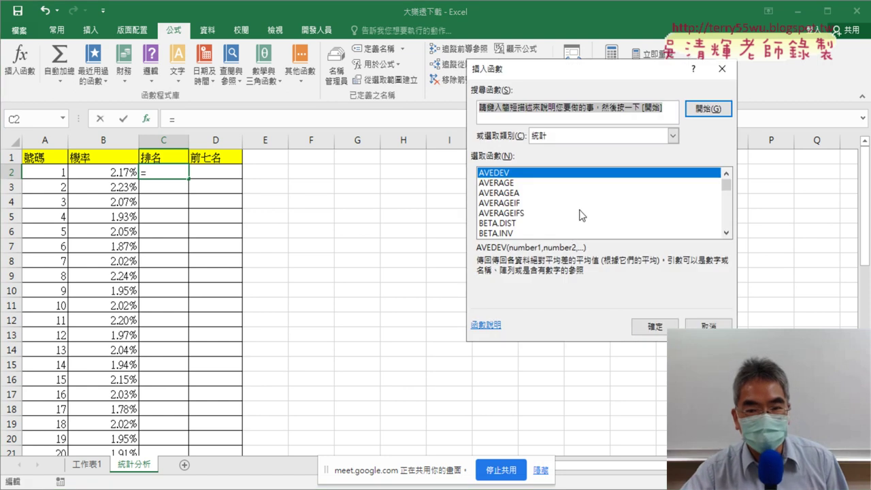
drag(726, 184, 727, 234)
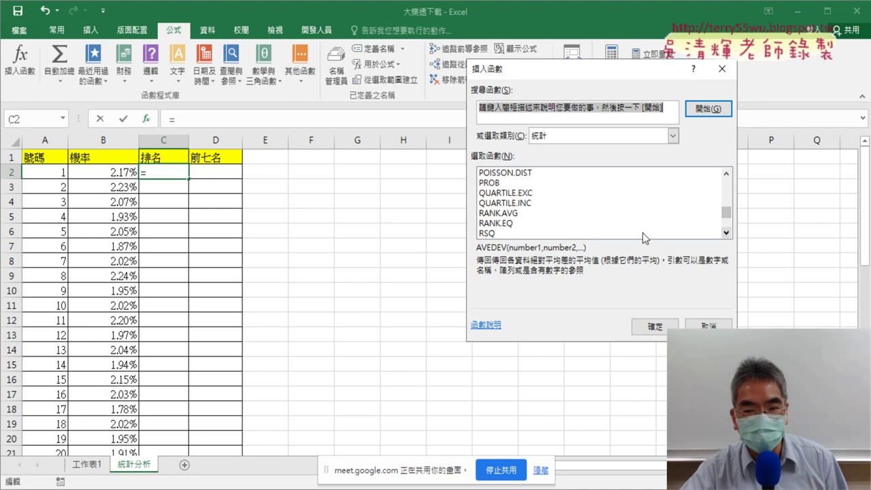
click(526, 226)
double_click(525, 225)
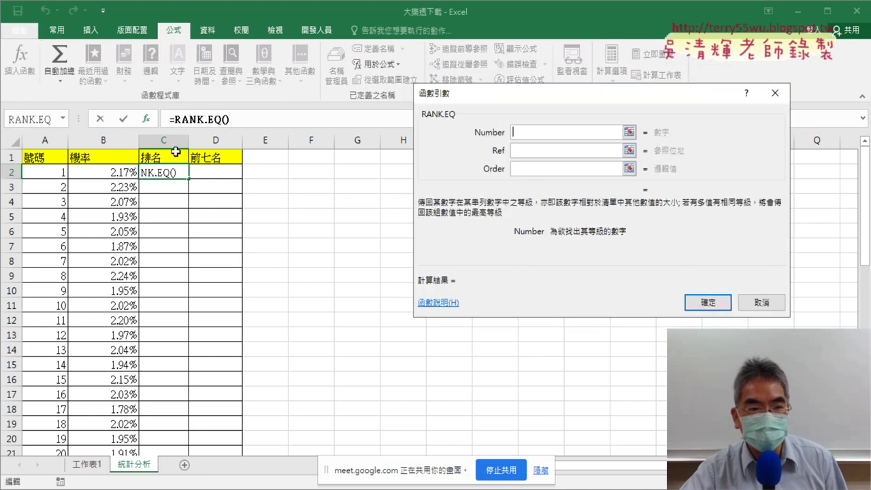
click(99, 169)
click(542, 151)
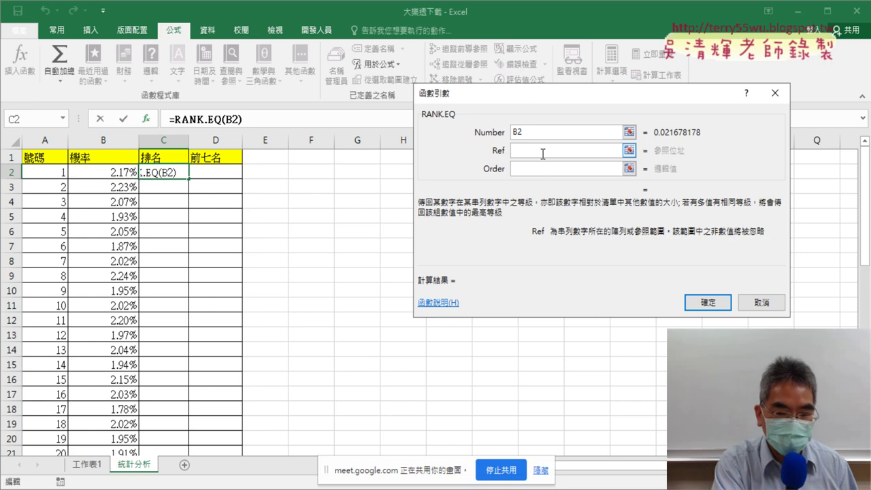
key(F3)
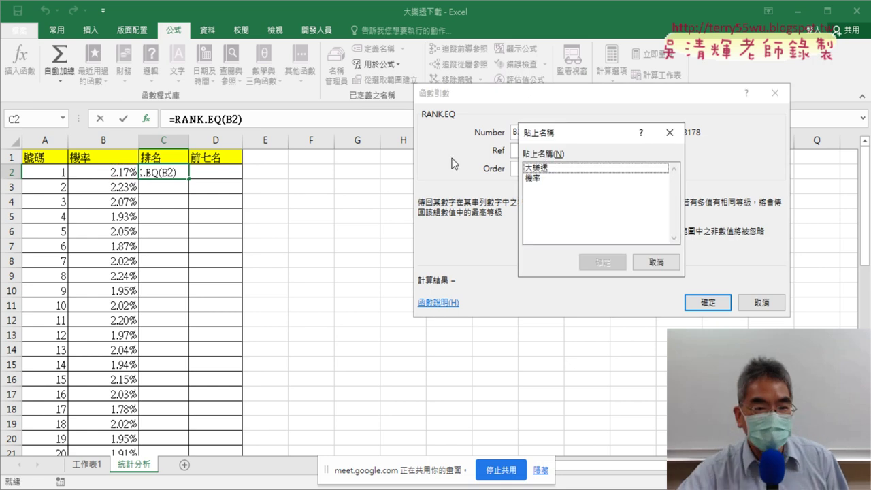
click(535, 178)
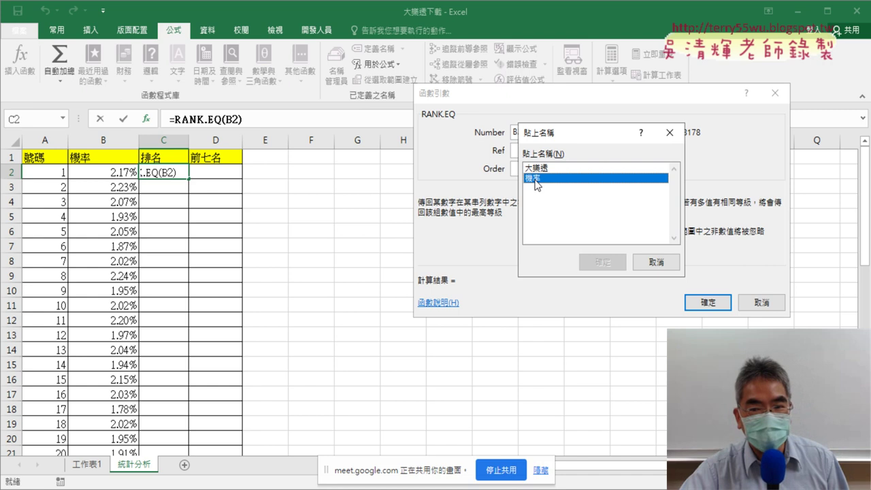
click(601, 263)
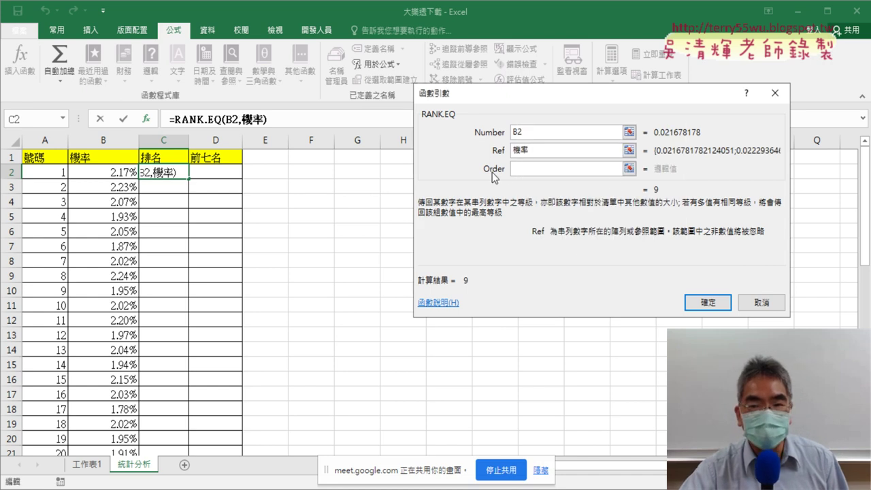
click(529, 170)
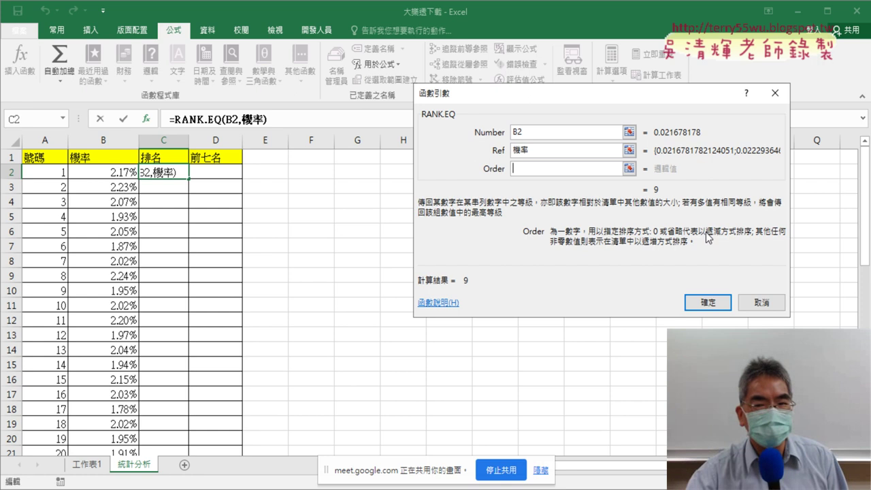
- Confirm the RANK.EQ formula, fill it down the 排名 column, and auto-fit column C
click(705, 300)
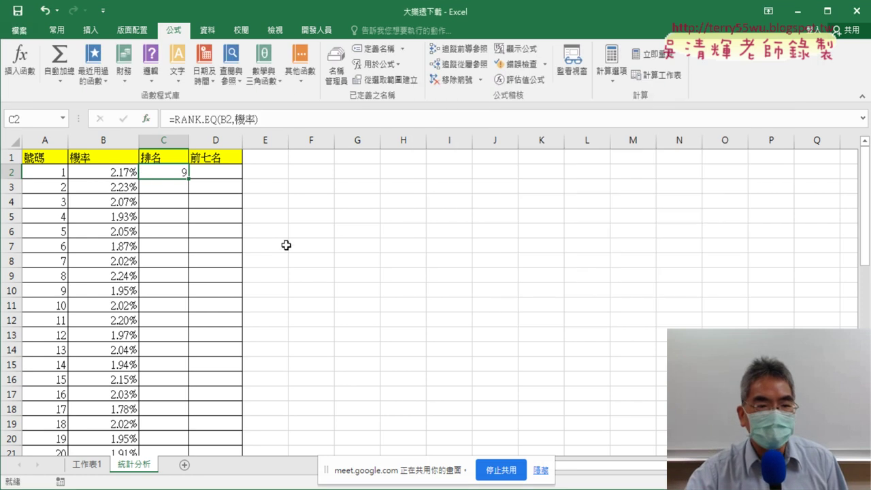
double_click(191, 180)
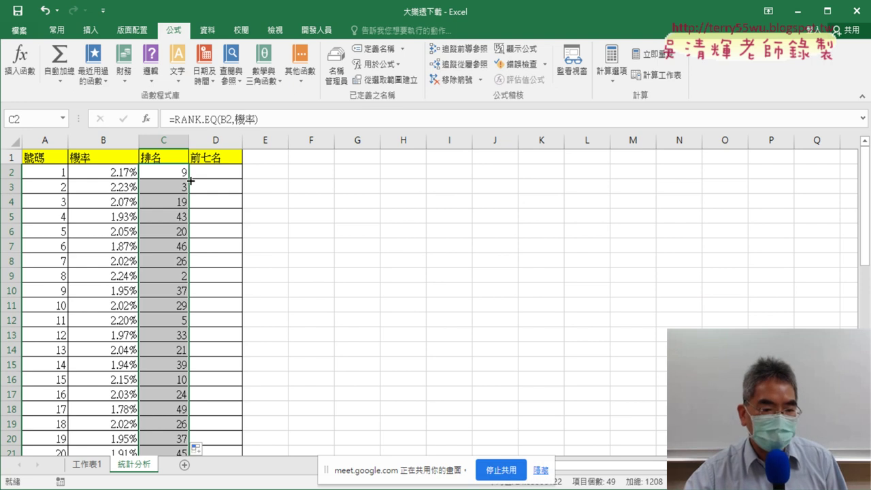
scroll(190, 182, down, 1)
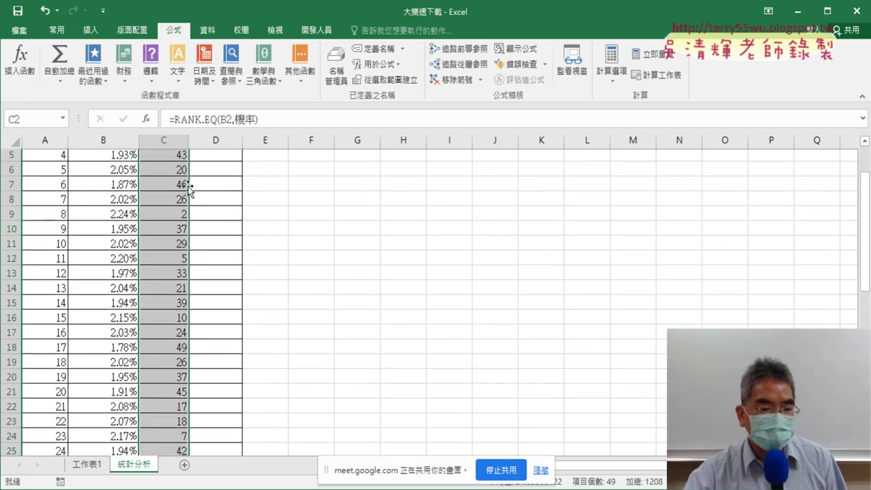
scroll(190, 186, down, 2)
scroll(189, 189, down, 1)
scroll(188, 189, down, 2)
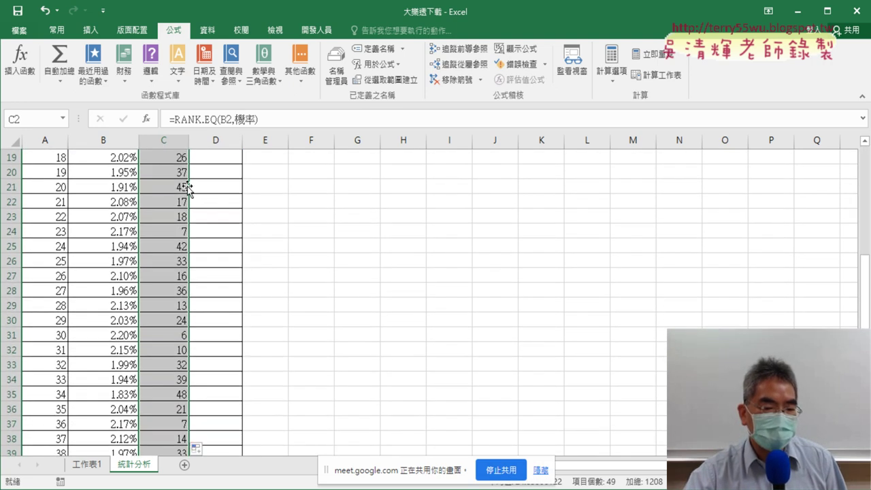
scroll(188, 189, down, 1)
scroll(186, 190, up, 7)
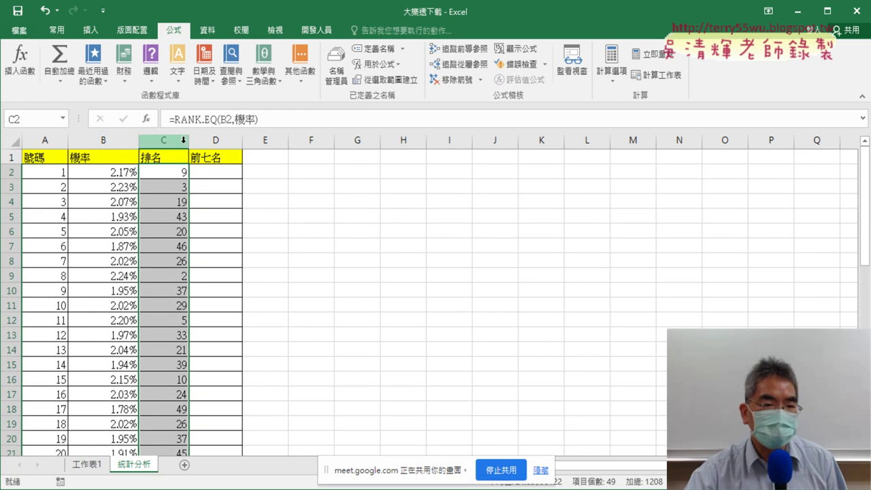
double_click(189, 140)
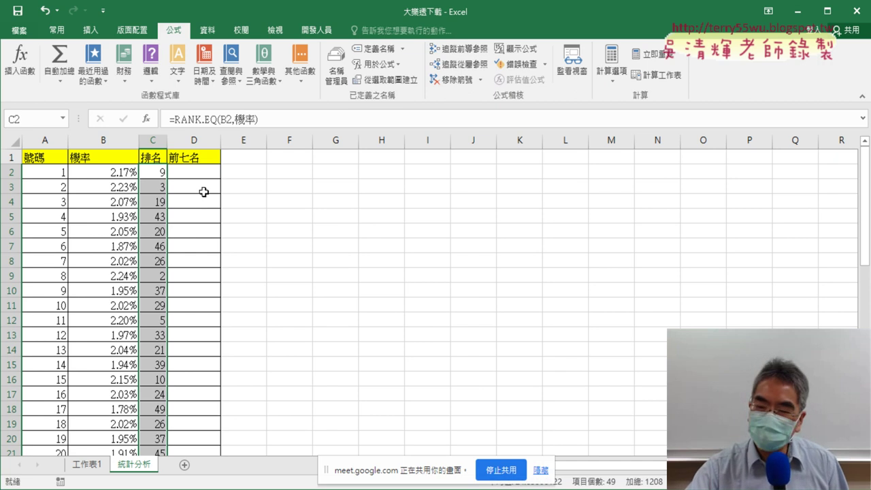
- Sort the table by the 排名 column, smallest rank first
click(164, 157)
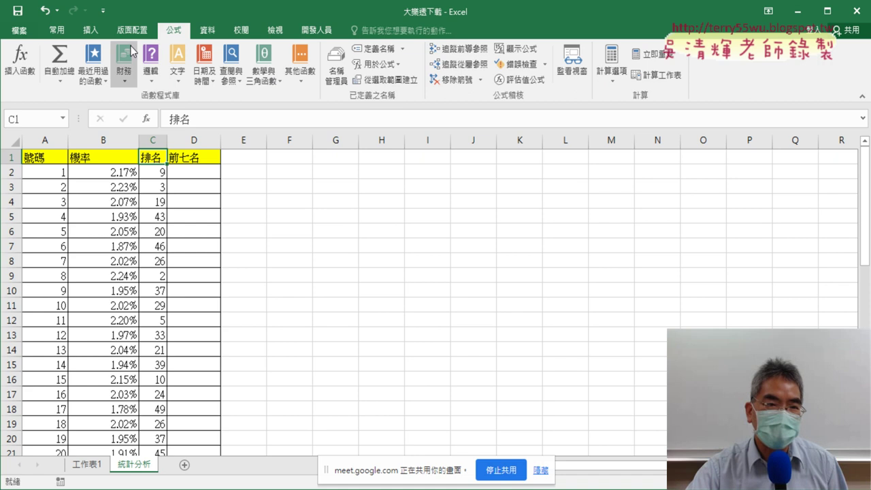
click(207, 30)
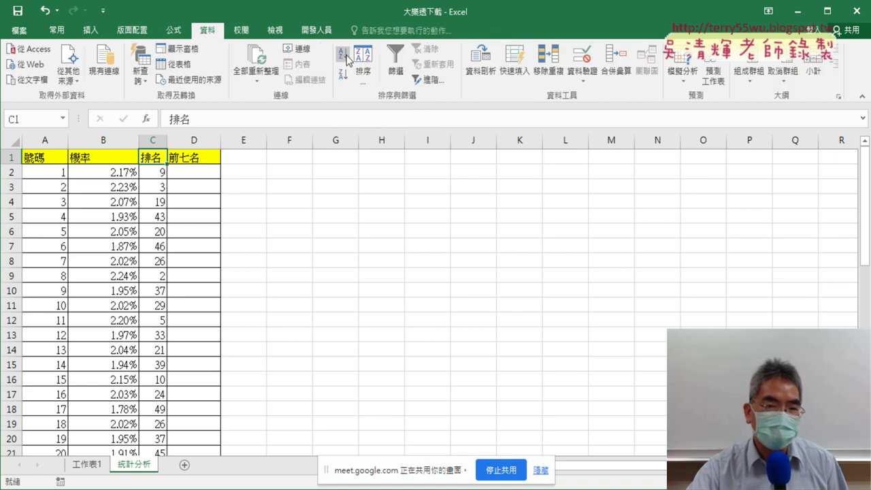
click(347, 59)
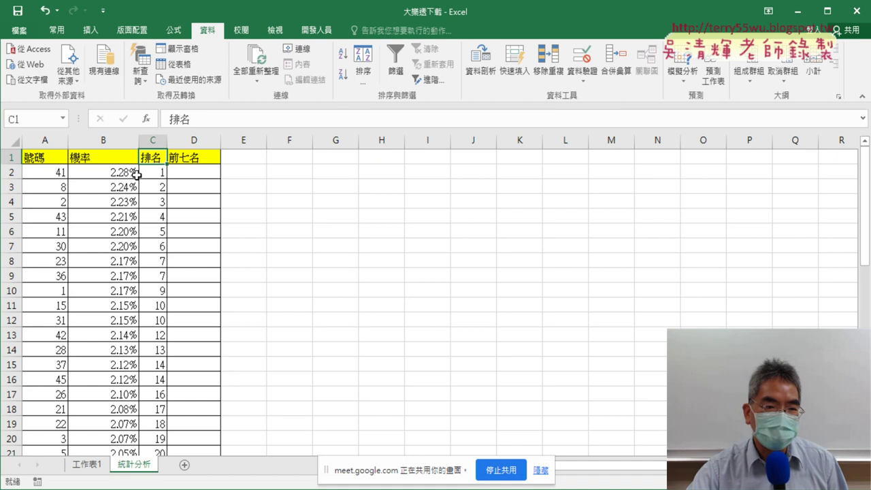
- Copy the seven top-ranked numbers into 前七名 from D2, then re-sort by 號碼 ascending
drag(54, 172, 51, 254)
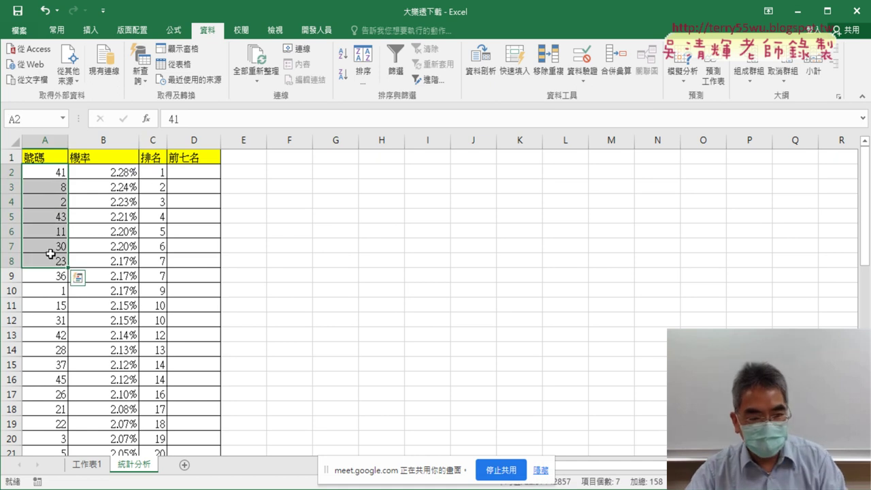
key(ctrl+c)
click(200, 170)
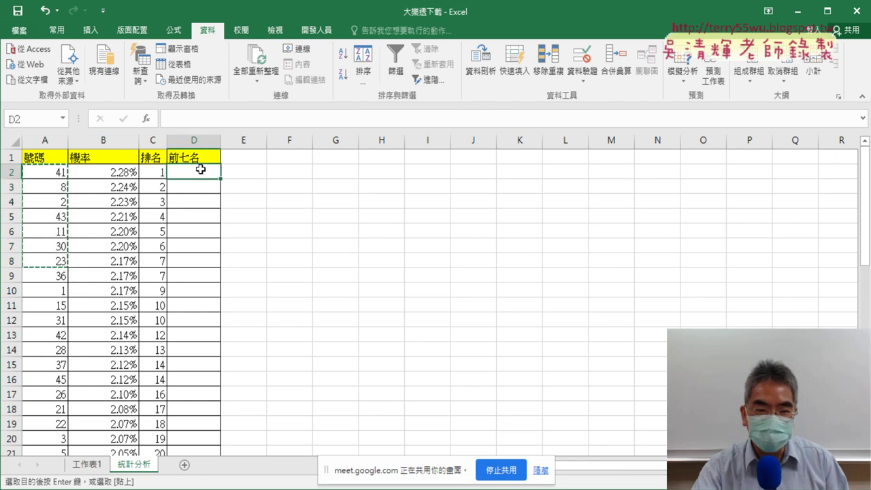
key(ctrl+v)
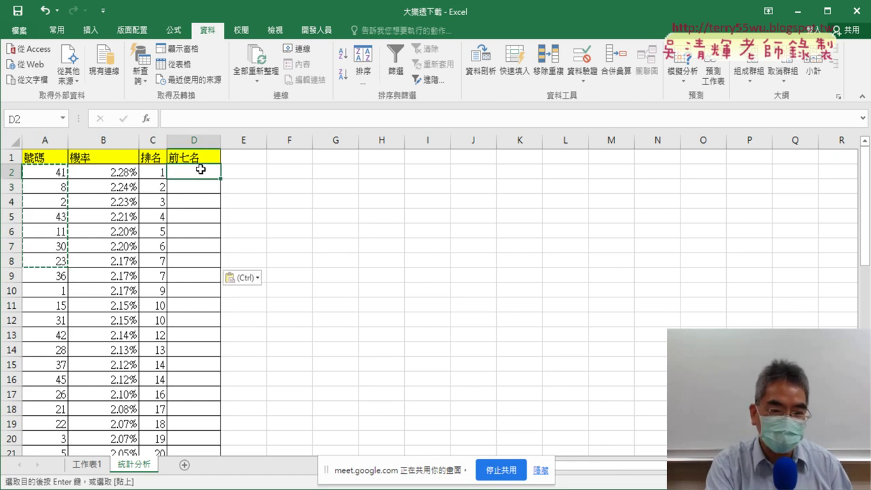
click(57, 158)
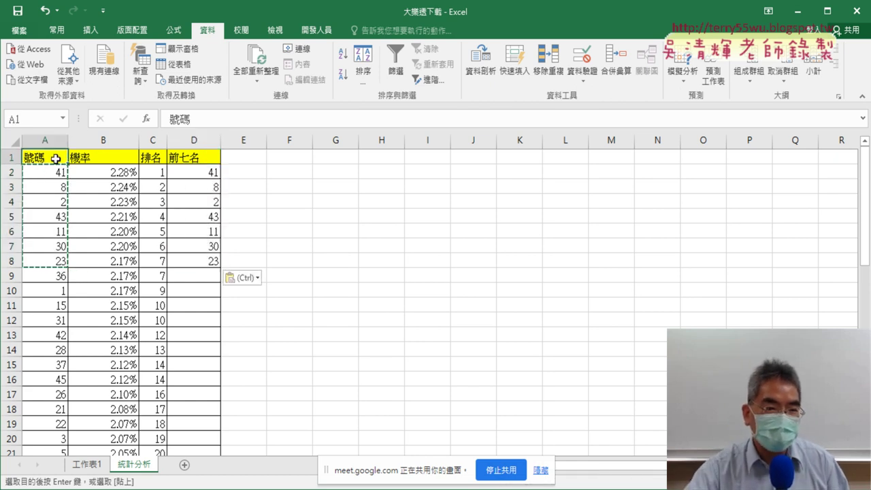
click(343, 53)
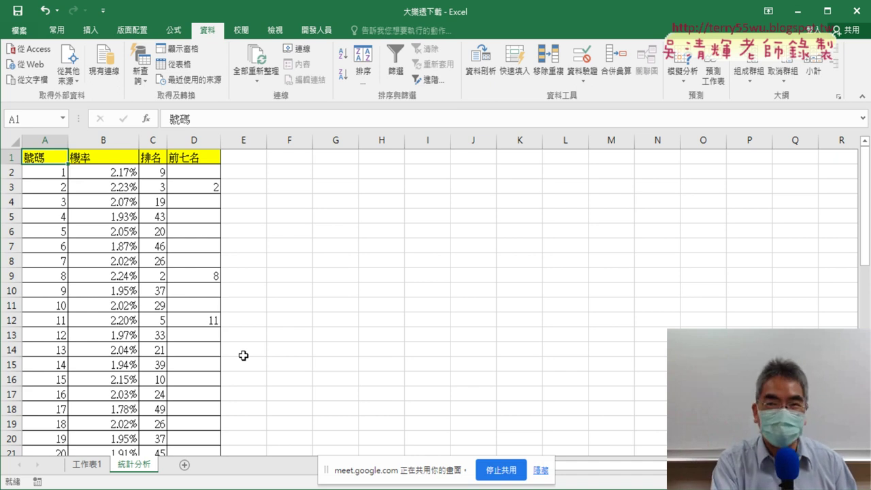
- Undo the number sort and the top-seven paste, then review the tied rank-7 cells and C2's formula
key(ctrl+z)
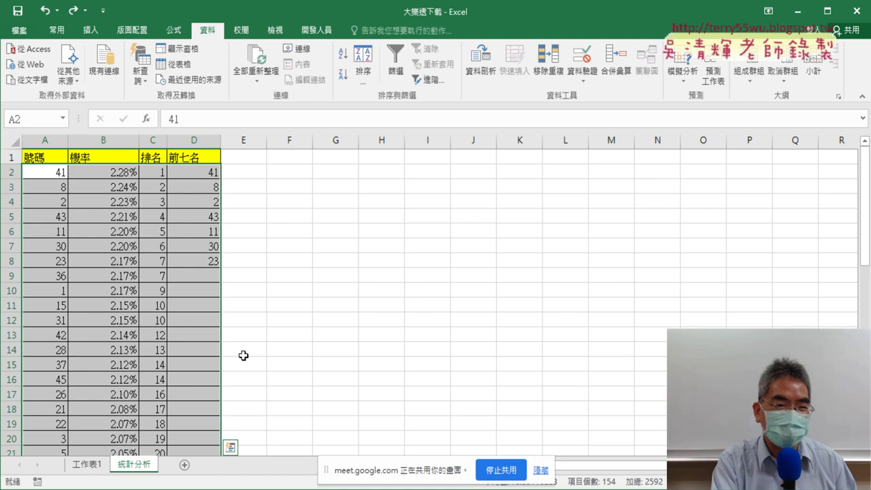
key(ctrl+z)
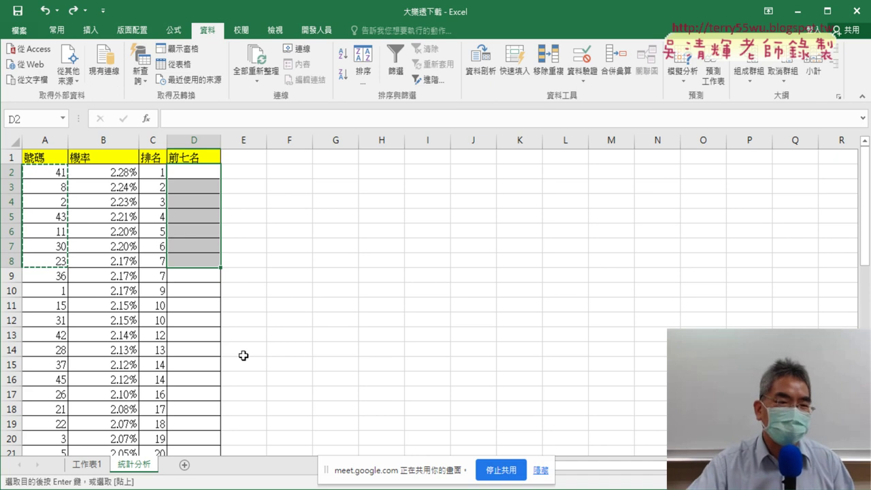
drag(196, 174, 194, 260)
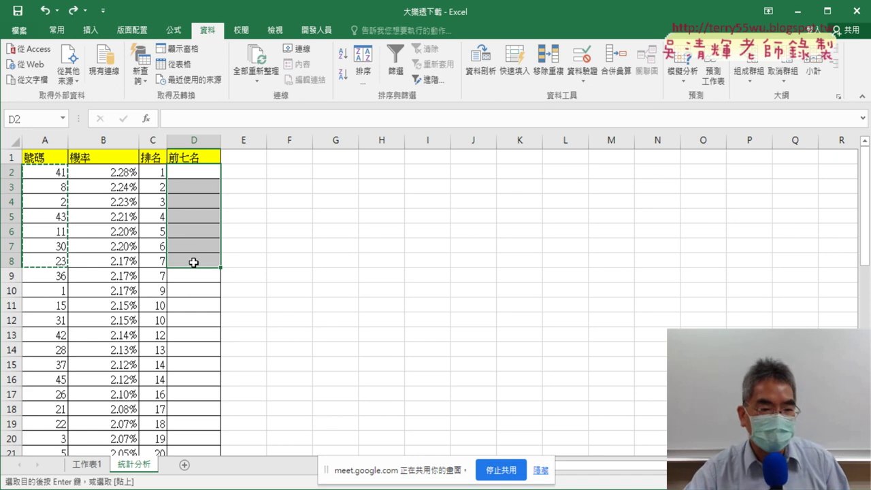
drag(155, 262, 157, 276)
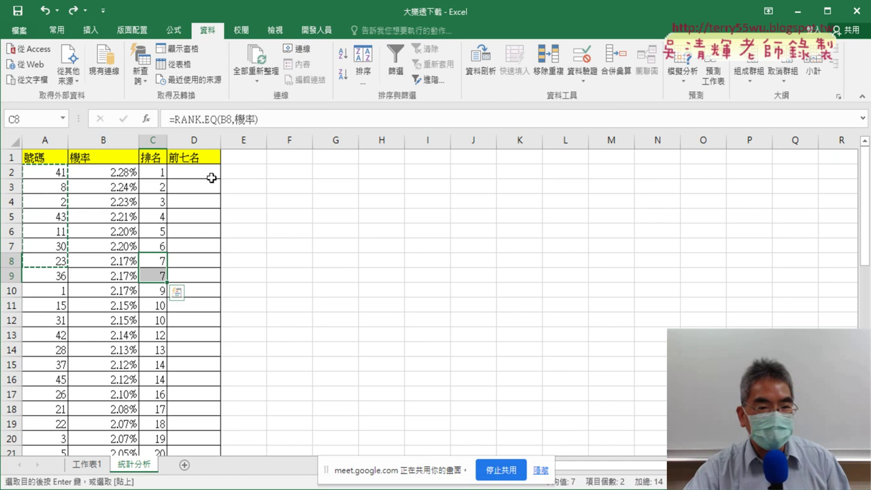
drag(204, 172, 201, 259)
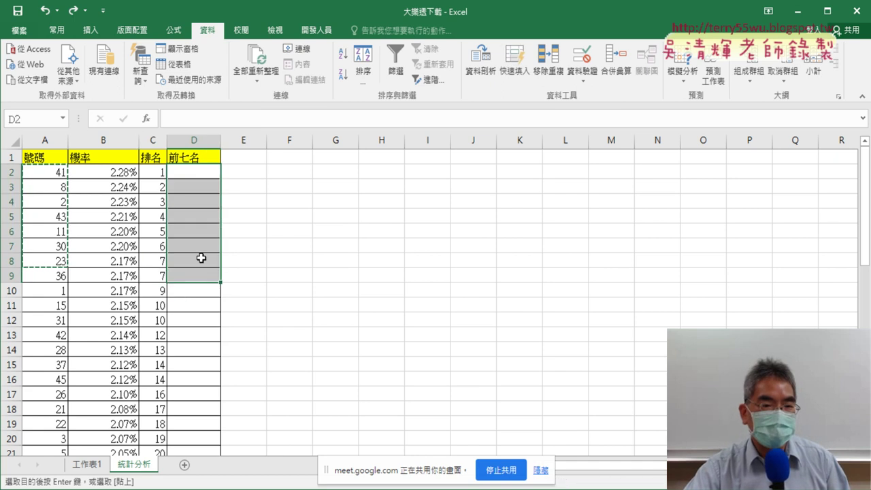
click(156, 174)
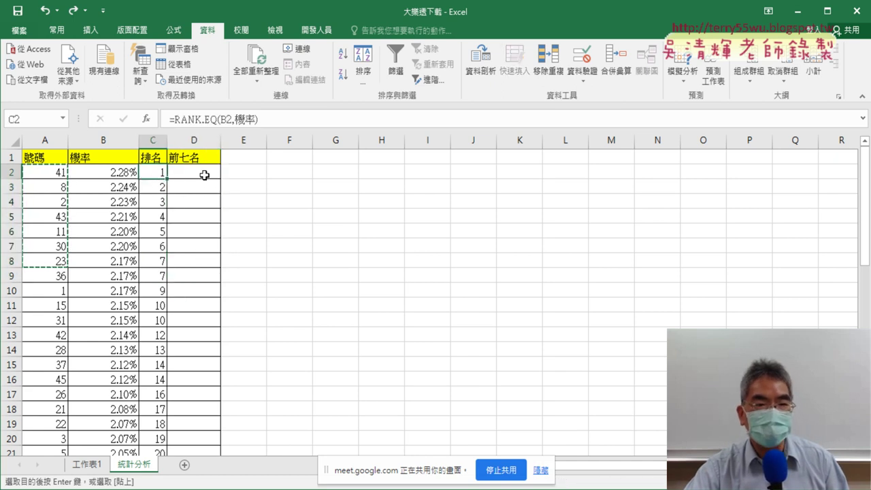
- Sort the table by 號碼, descending and then back to ascending from 1
click(52, 161)
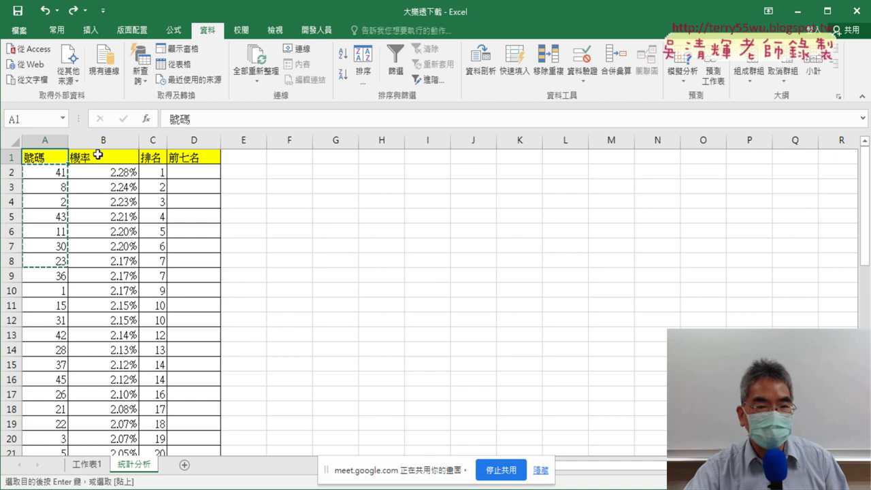
click(343, 73)
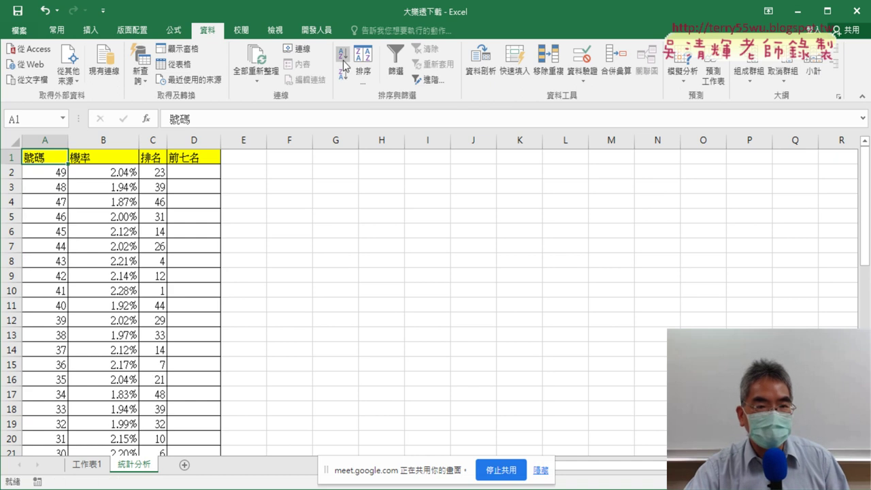
click(344, 53)
click(198, 171)
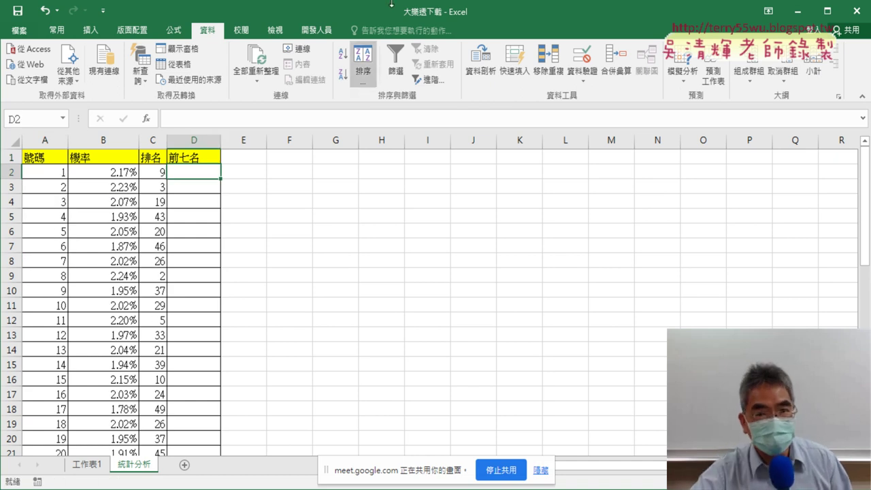
- Show the EVO Class Management student-screen overview and stop sharing the screen to Meet
mouse_move(414, 8)
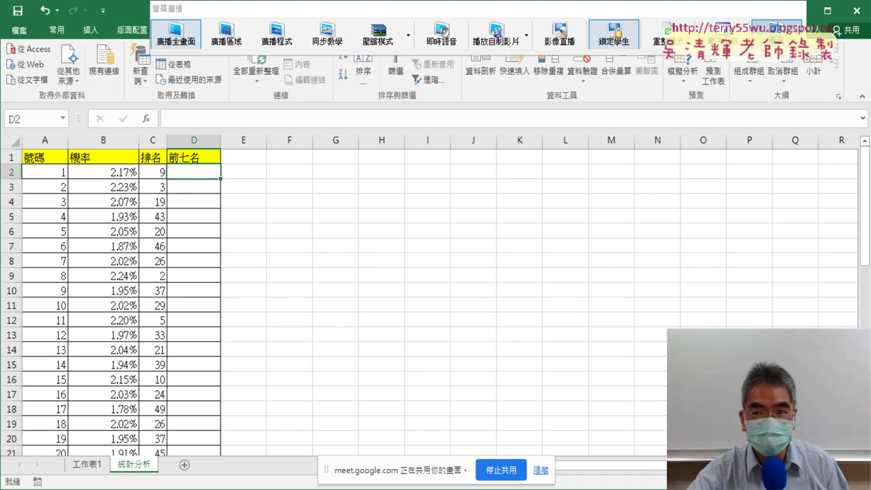
click(777, 35)
click(501, 470)
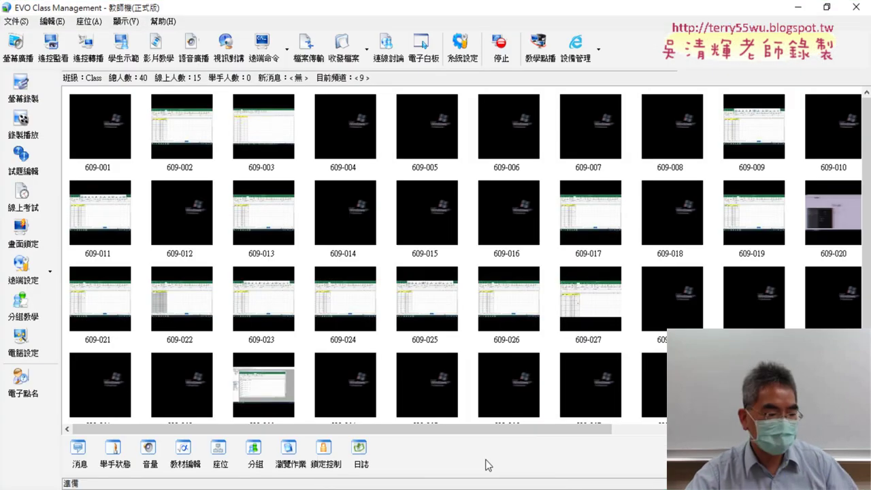